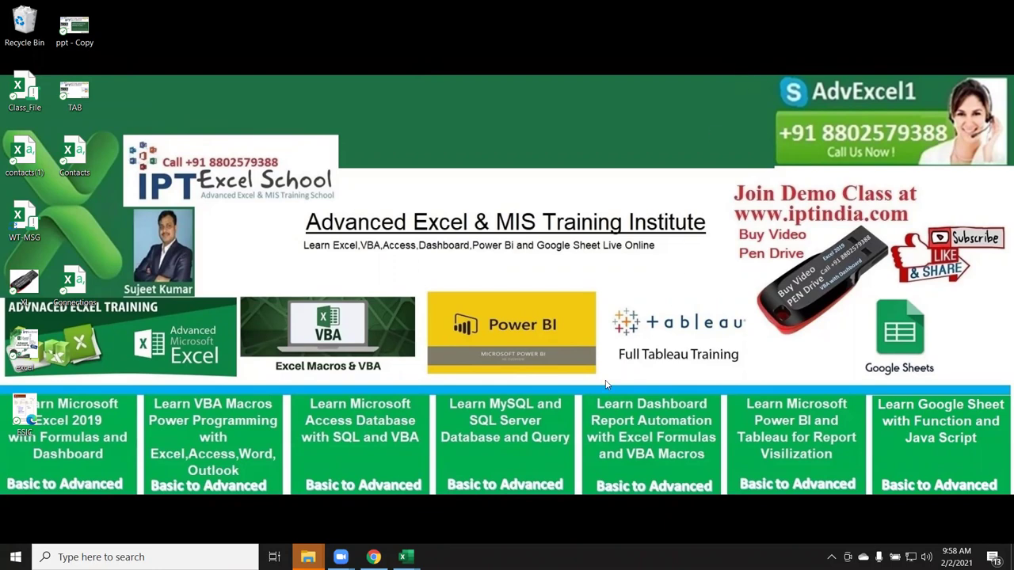
Bring up Chrome with the Facebook post asking how to list one person's trainings.
left_click(373, 557)
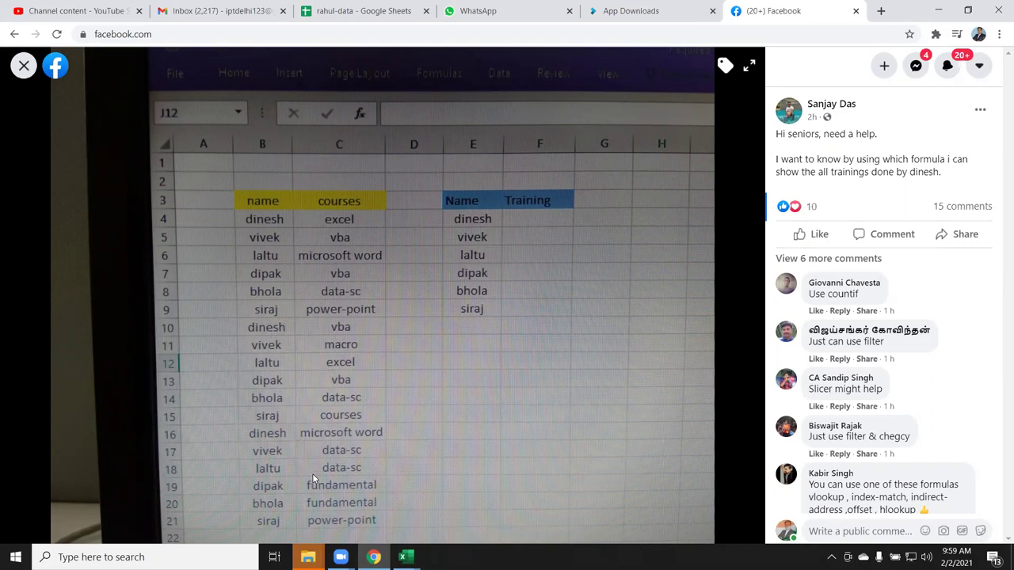
Hide the Facebook post in Chrome with Win+D to reveal the desktop.
key("super+d")
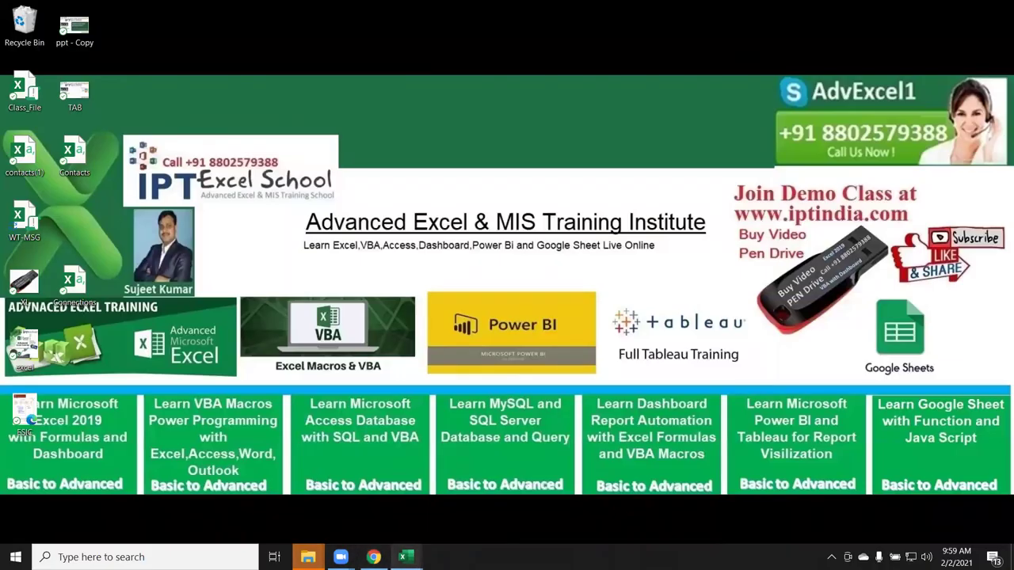
Open Book1 and select the Name and City columns on Sheet4.
left_click(440, 500)
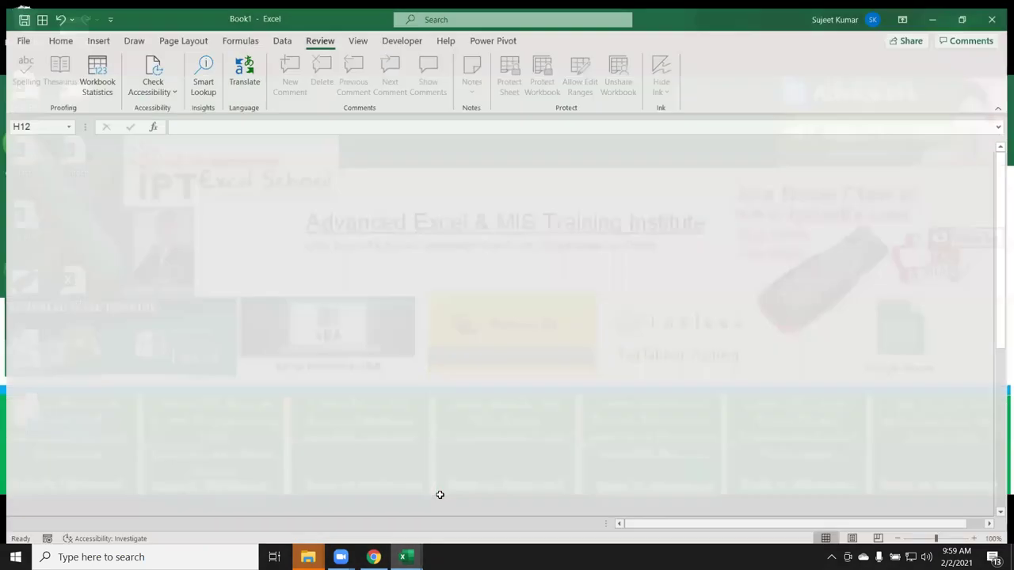
left_click(46, 179)
scroll(47, 187, "down", 6)
scroll(47, 187, "up", 6)
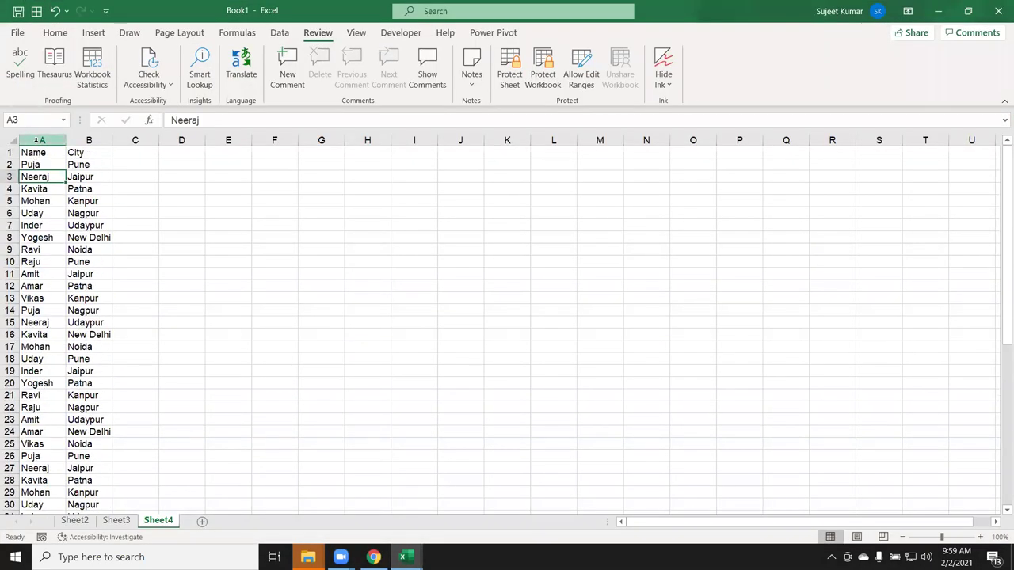
left_click(36, 140)
left_click(83, 140)
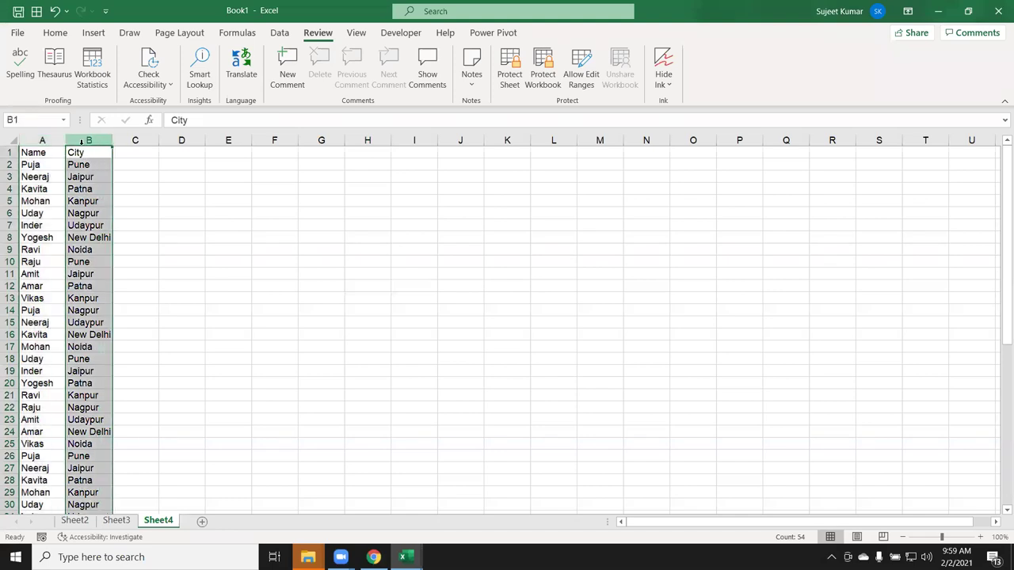
left_click(37, 152)
Filter the Name column to show only Amar's cities, then remove the filter.
key("ctrl+shift+l")
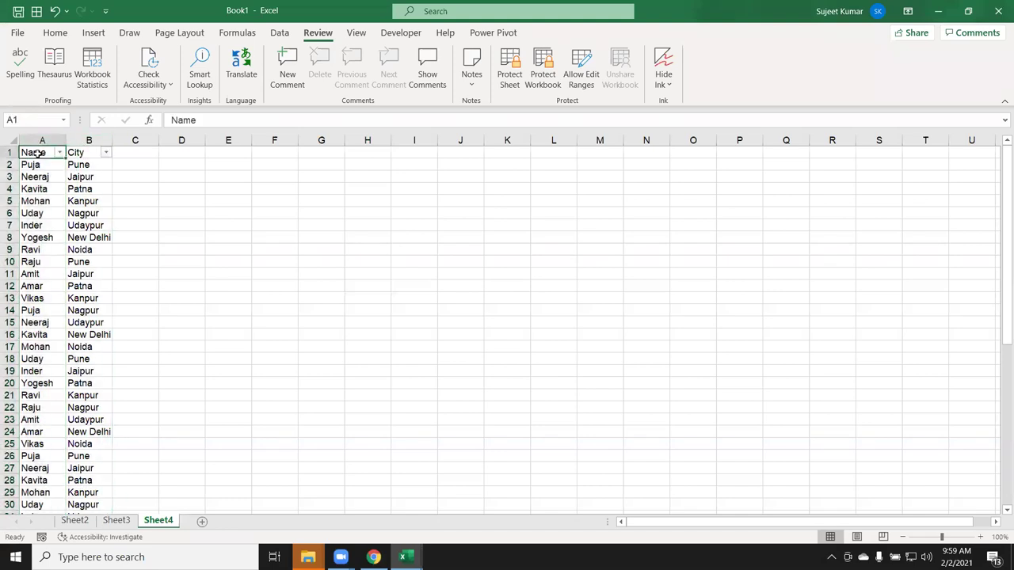
left_click(58, 152)
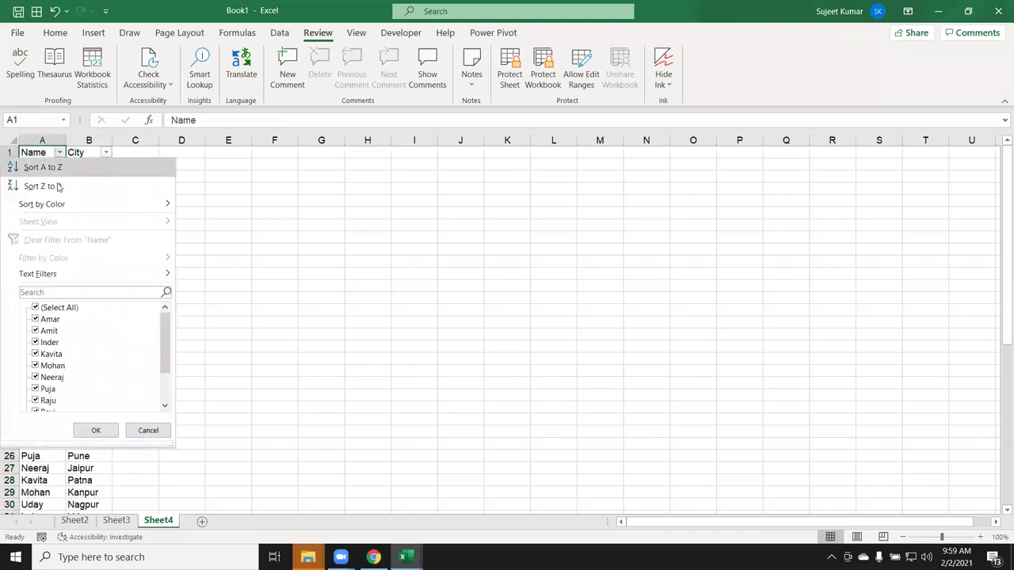
left_click(50, 307)
left_click(49, 319)
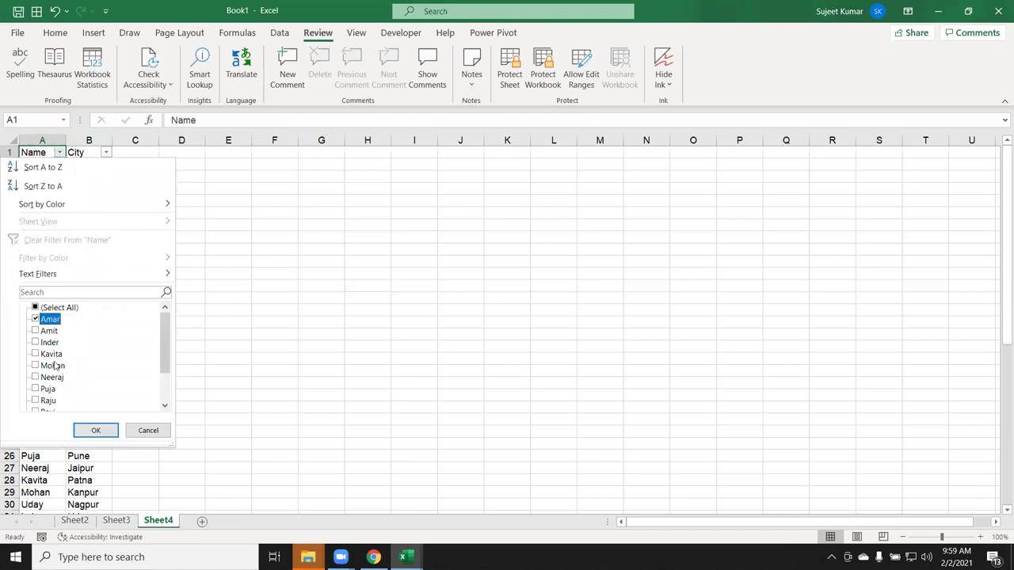
left_click(96, 430)
left_click_drag(72, 163, 82, 201)
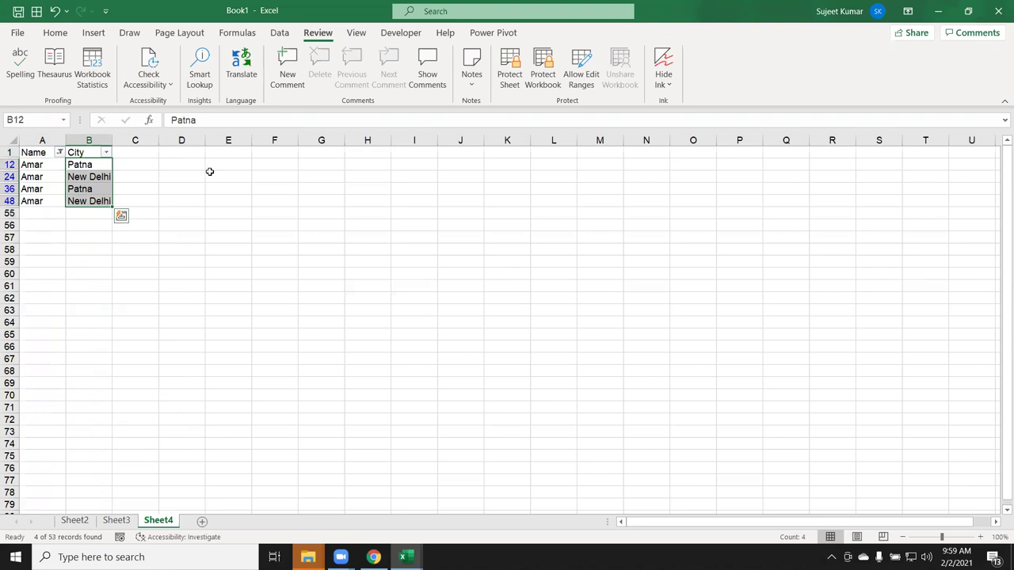
left_click(85, 190)
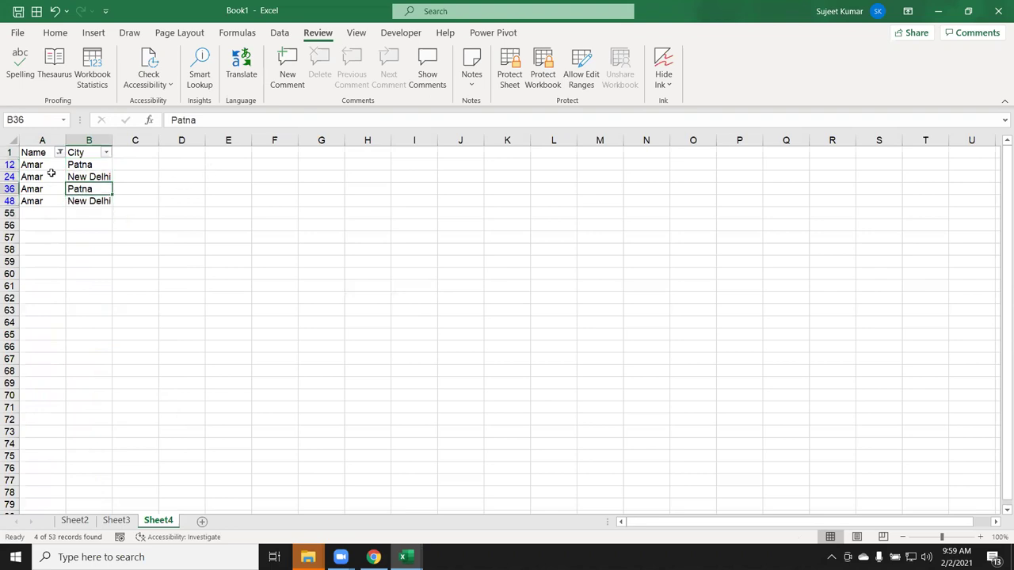
key("ctrl+shift+l")
scroll(101, 309, "down", 6)
scroll(60, 334, "up", 6)
Clear columns A:B from row 30 downward so the list ends at row 29.
left_click(32, 392)
key("shift+Right")
key("ctrl+shift+Down")
key("Delete")
key("ctrl+Up")
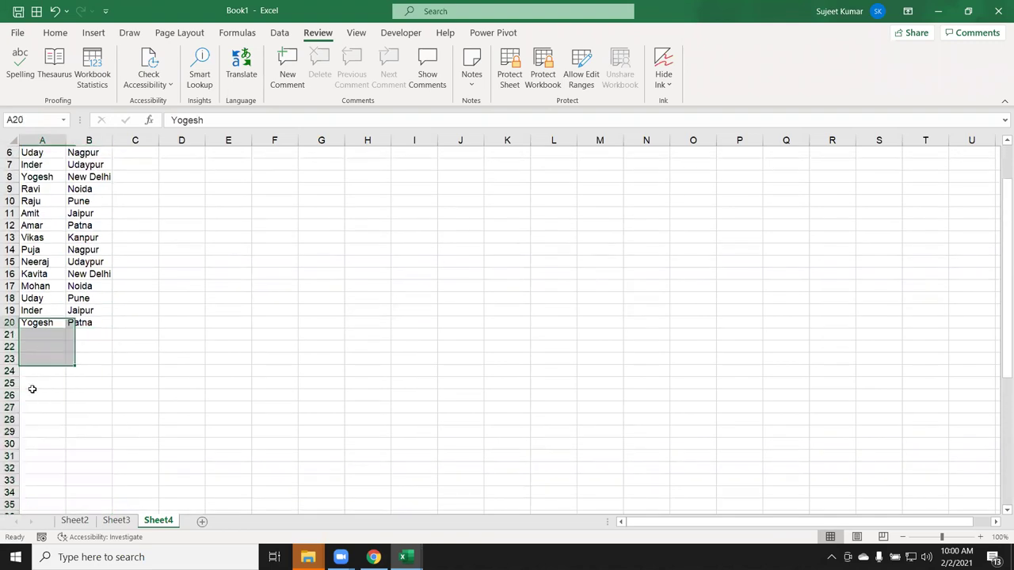
key("ctrl+Up")
key("ctrl+z")
key("Down")
key("Down")
key("Down")
key("Down")
key("Down")
key("Down")
key("Down")
key("shift+Right")
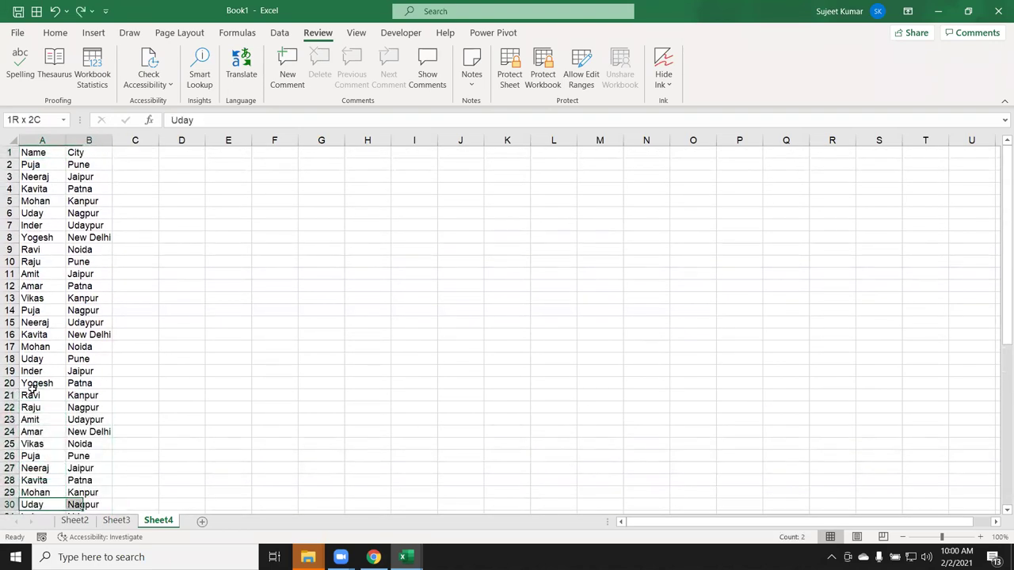
key("ctrl+shift+Down")
key("Delete")
key("ctrl+Up")
key("ctrl+Up")
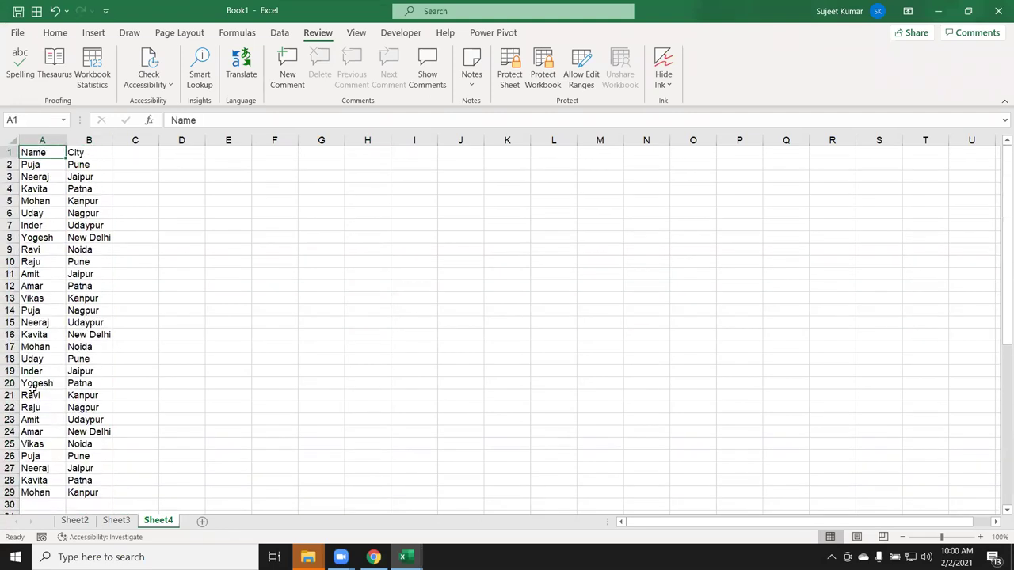
key("Right")
key("Right")
key("Right")
key("Right")
key("Right")
key("Right")
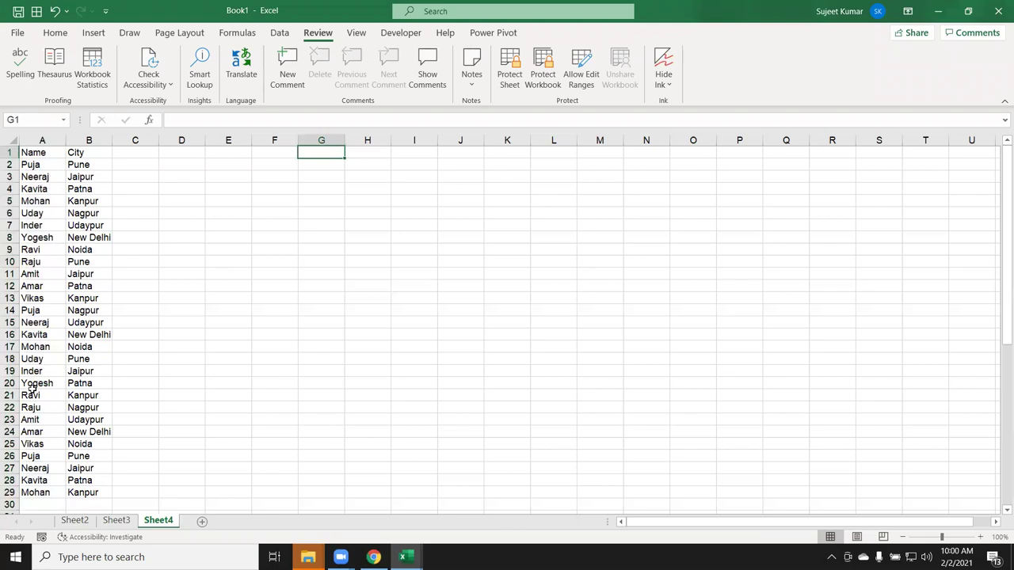
Enter Puja in cell E3 as the lookup name.
left_click(273, 208)
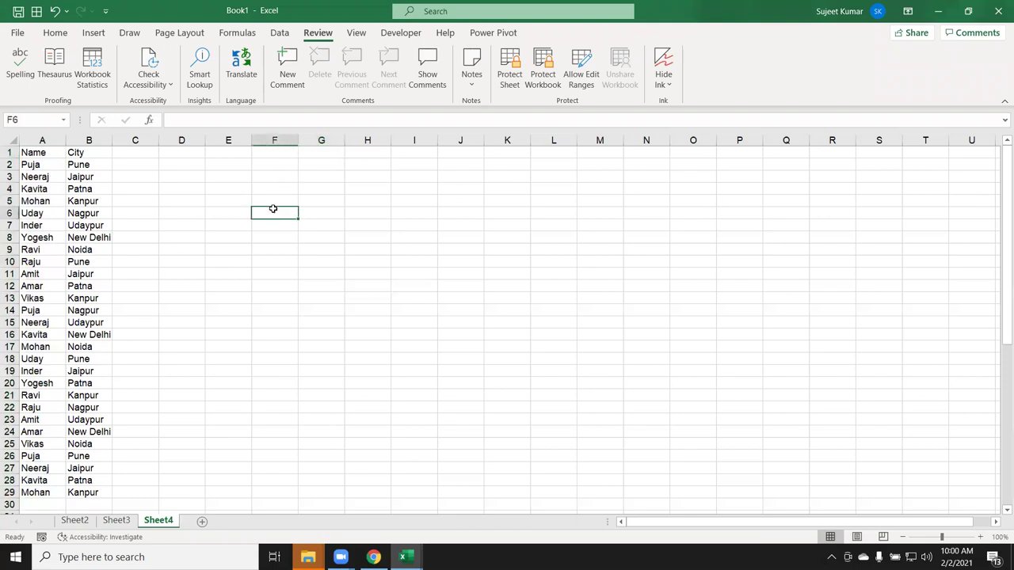
left_click(227, 173)
type("Puja")
key("Return")
Enter =FILTER(A1:B29,A1:A29=E3) in F4 to list Puja's rows.
left_click(263, 188)
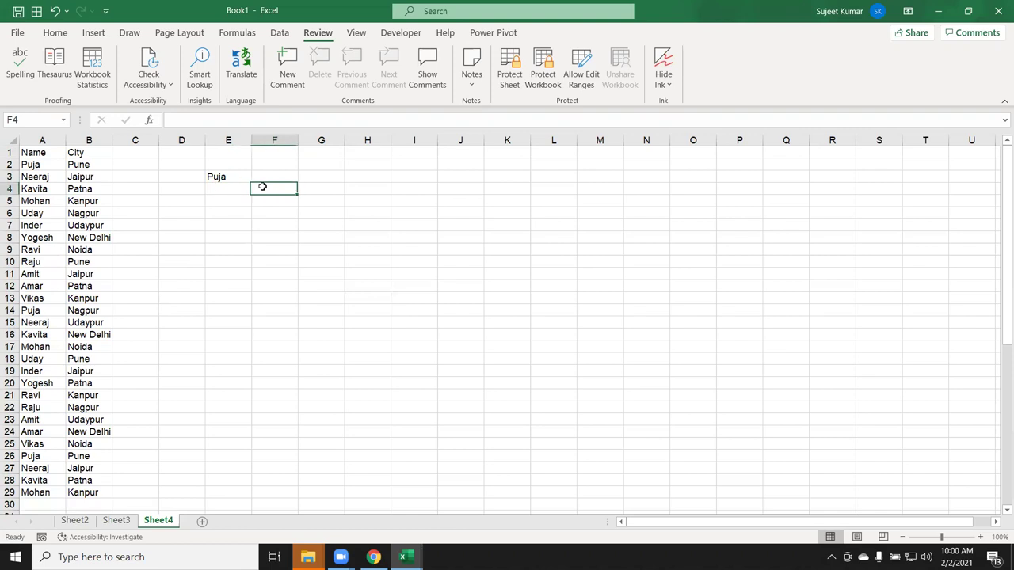
type("=fil")
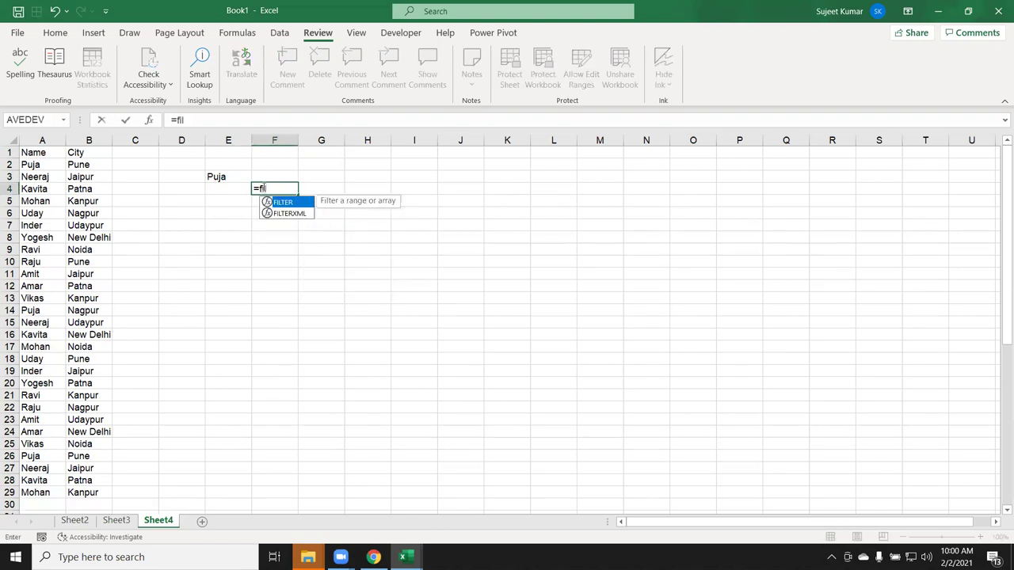
key("Tab")
key("Left")
key("Left")
key("Left")
key("Left")
key("Up")
key("Up")
key("Up")
key("shift+Right")
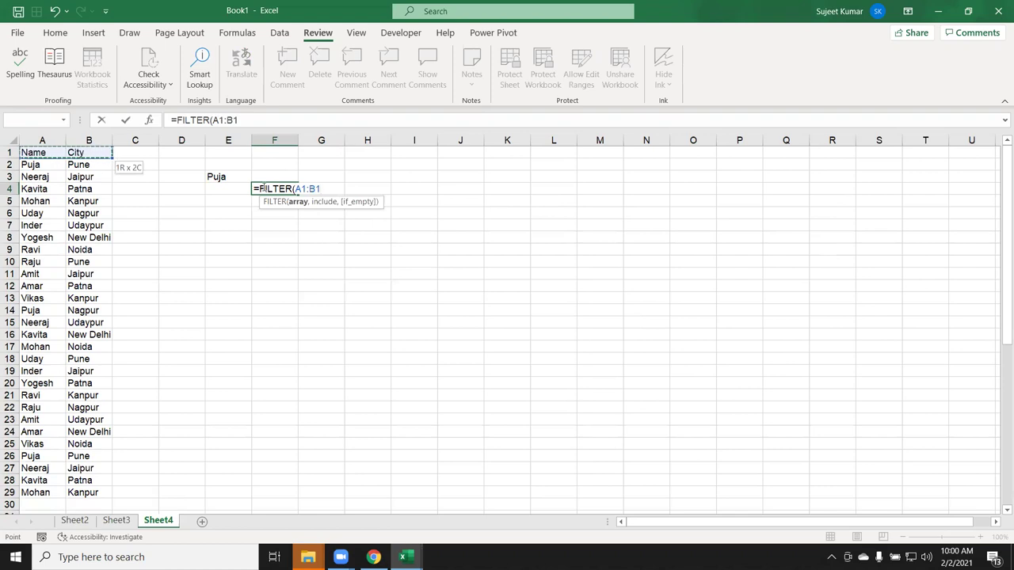
key("ctrl+shift+Down")
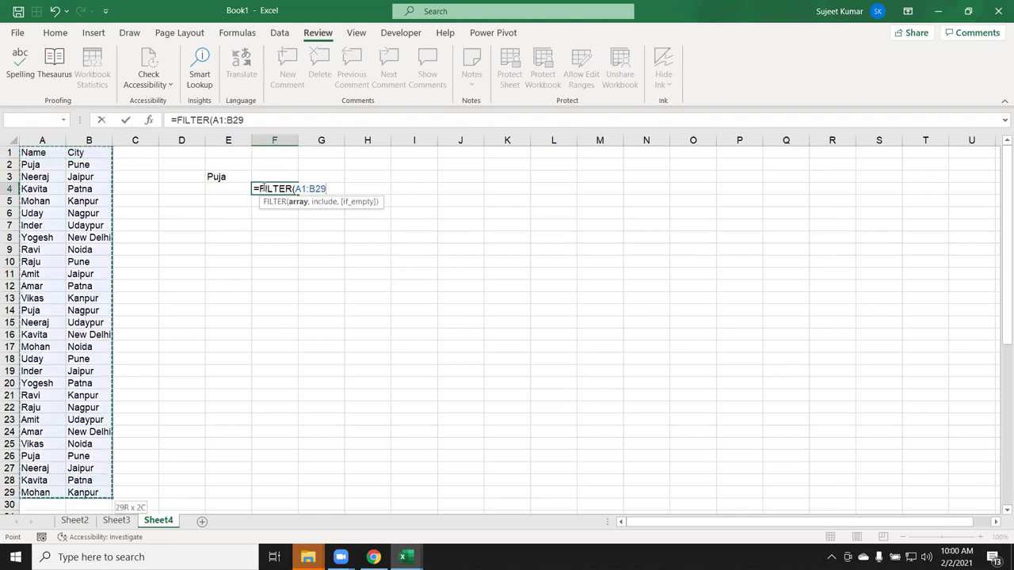
type(",")
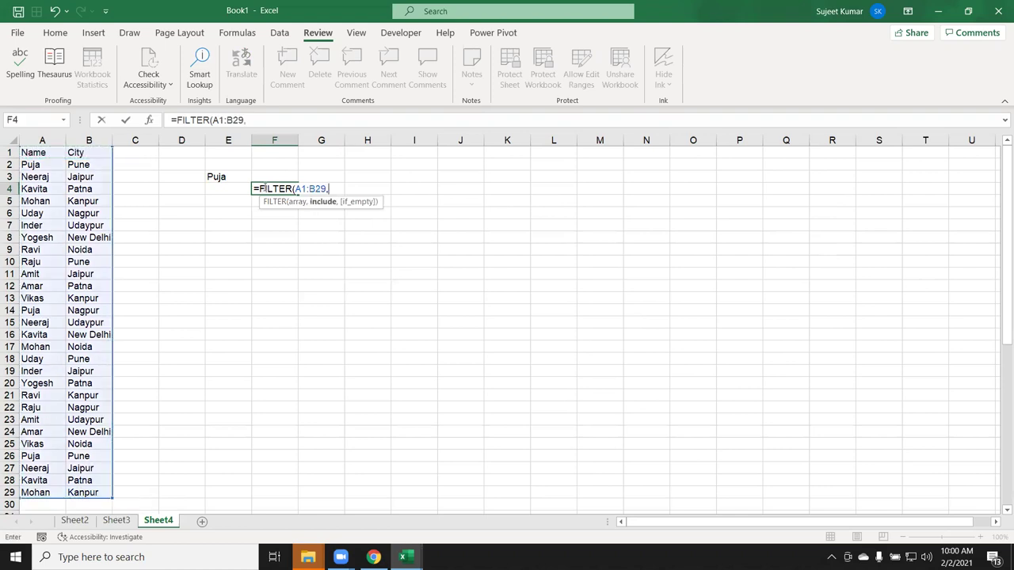
key("Up")
key("Up")
key("Up")
key("Left")
key("Left")
key("Left")
key("Left")
key("ctrl+shift+Down")
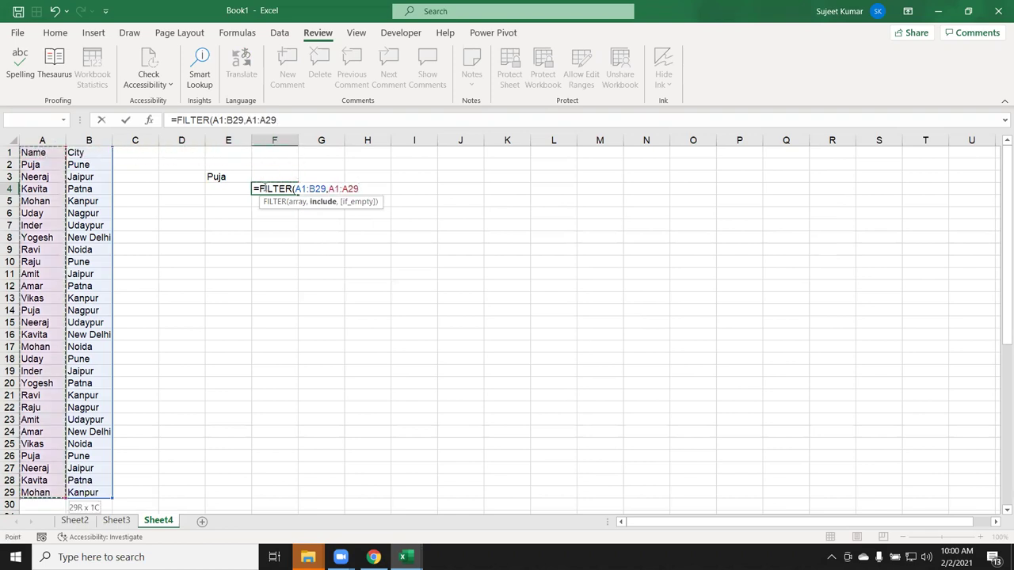
type("=")
key("Up")
key("Left")
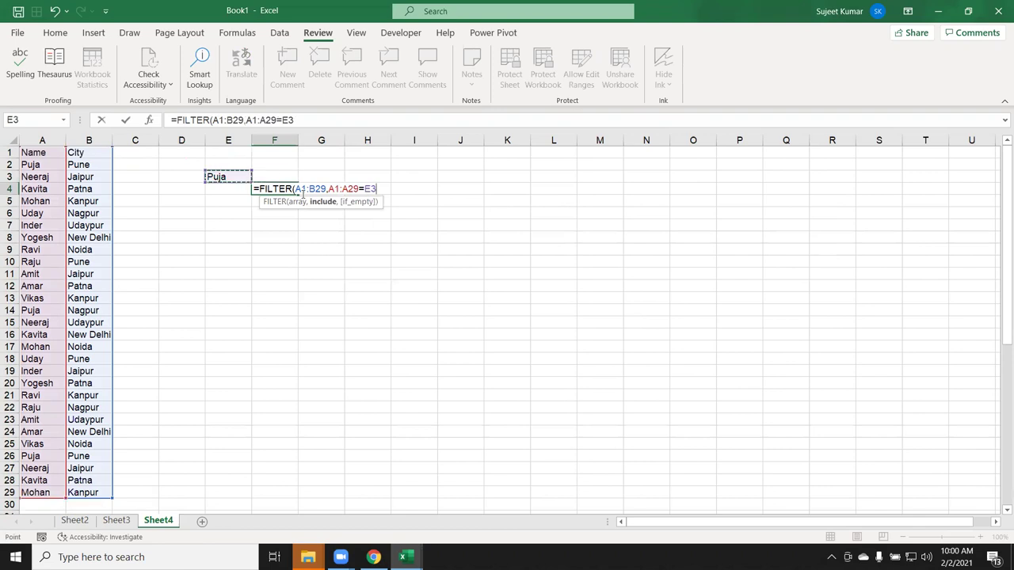
type(",")
key("BackSpace")
key("Return")
Delete the spilled FILTER results showing Puja's rows.
key("Up")
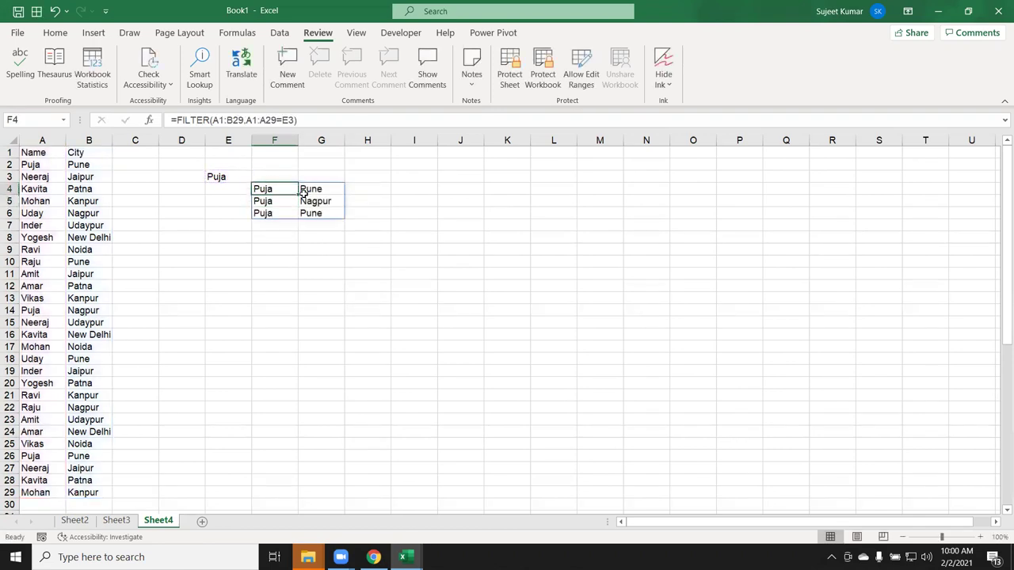
key("shift+Right")
key("shift+Down")
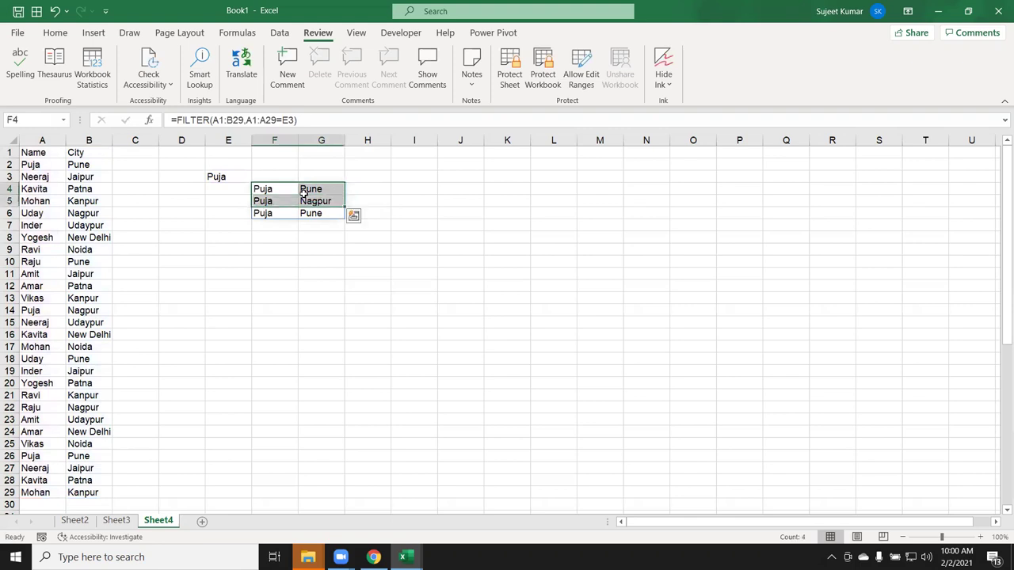
key("shift+Down")
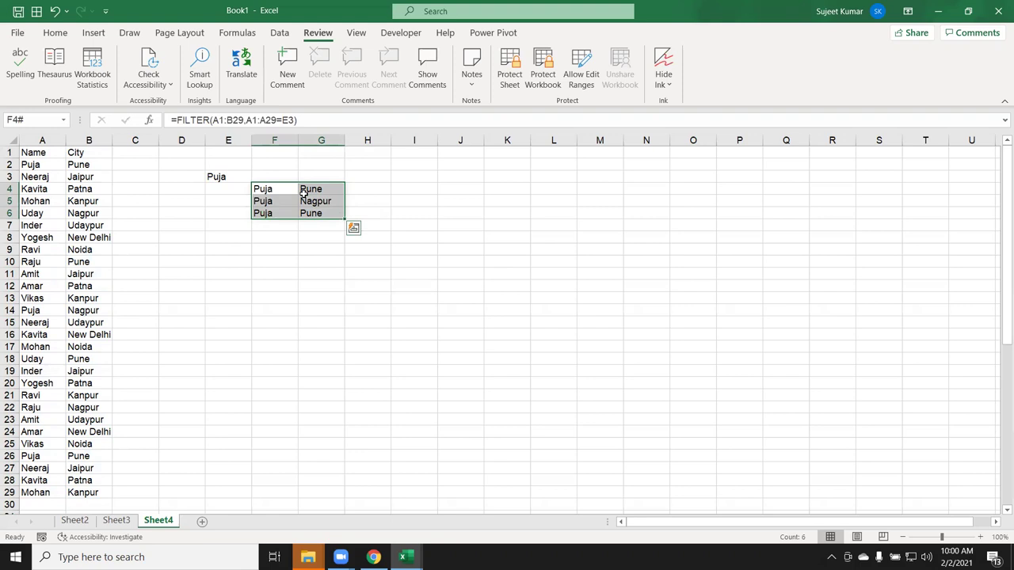
key("Delete")
key("Up")
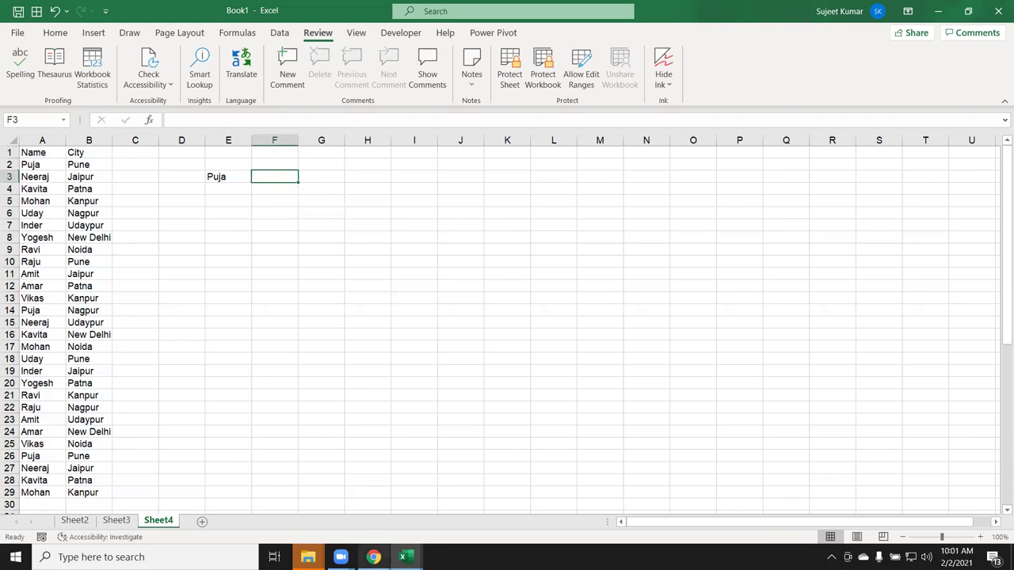
Switch back to Chrome showing the Facebook spreadsheet question.
left_click(373, 557)
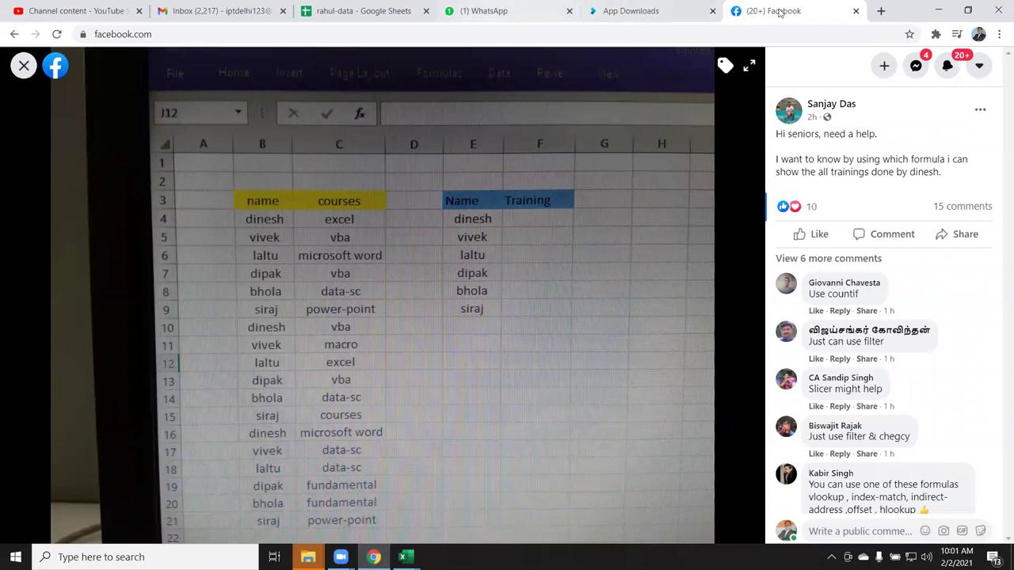
Open iptindia.com in a new tab and close its demo-class popup.
left_click(879, 11)
type("ip")
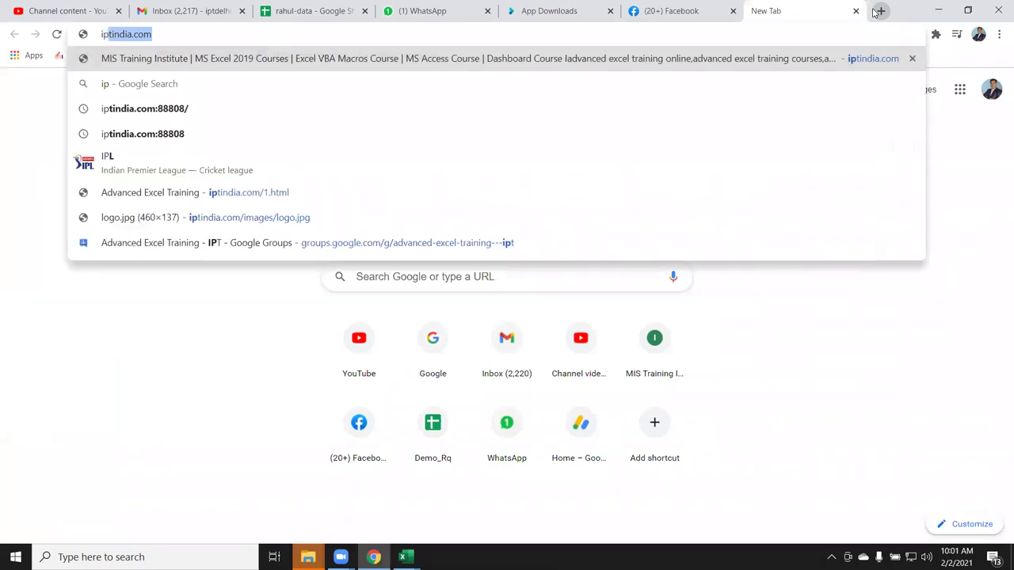
key("Return")
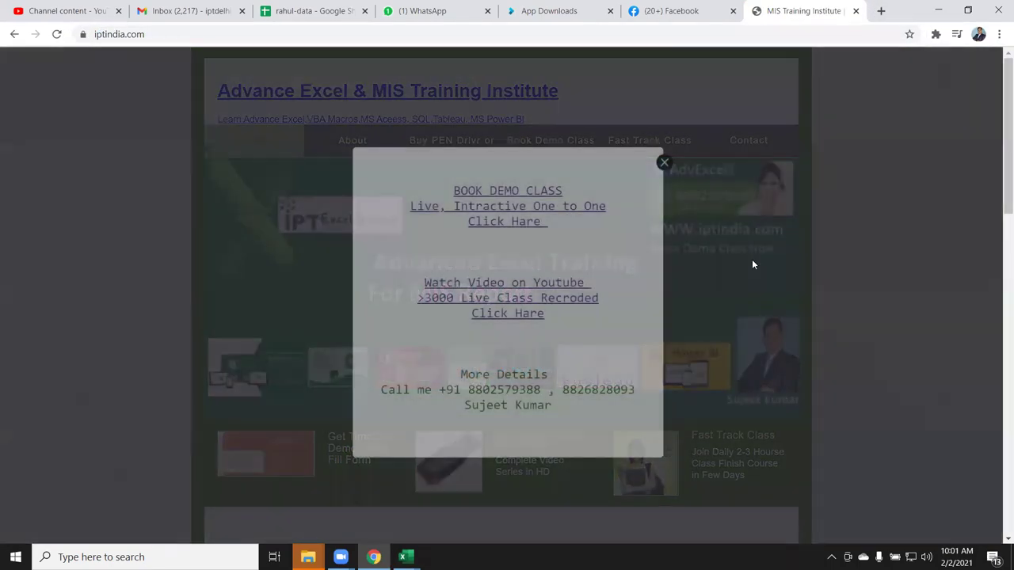
left_click(664, 163)
scroll(330, 366, "down", 1)
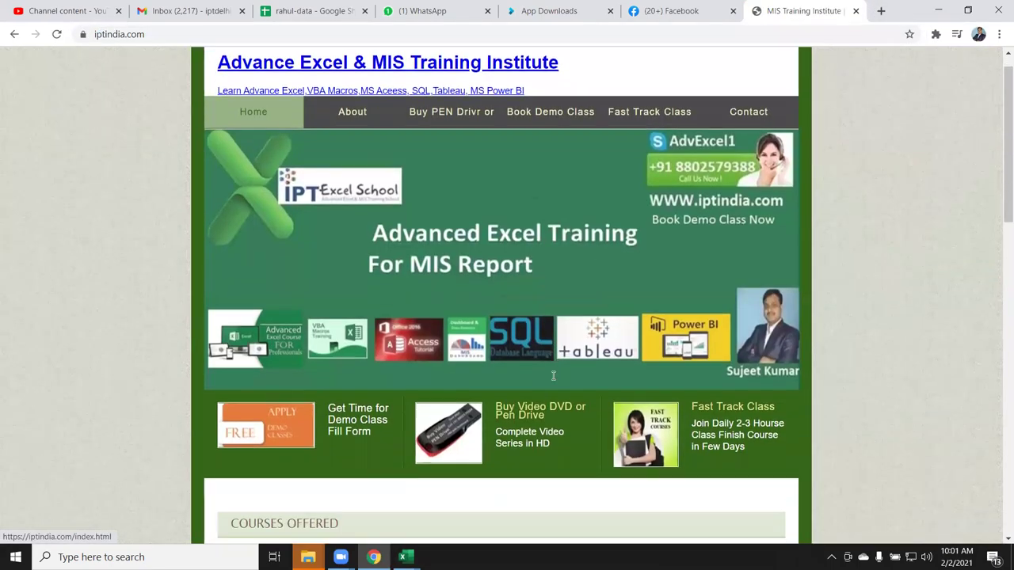
scroll(331, 366, "down", 3)
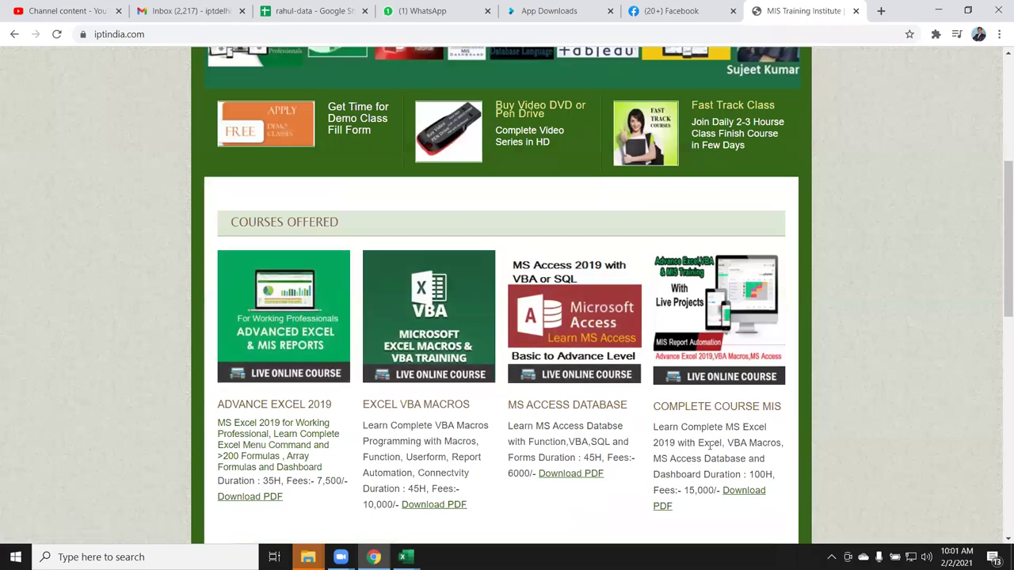
scroll(642, 400, "up", 3)
scroll(572, 354, "up", 2)
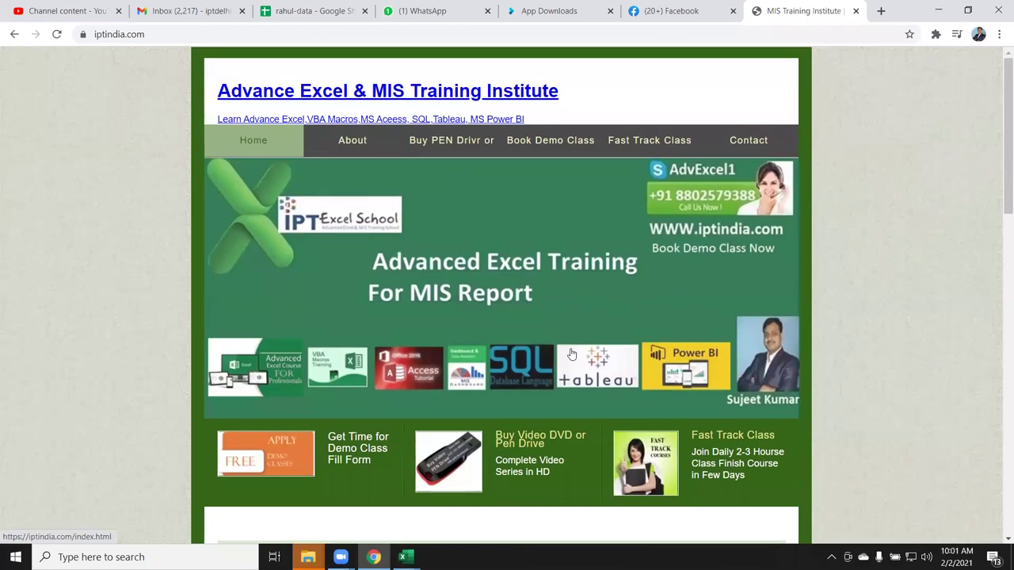
scroll(572, 354, "down", 1)
scroll(568, 349, "up", 1)
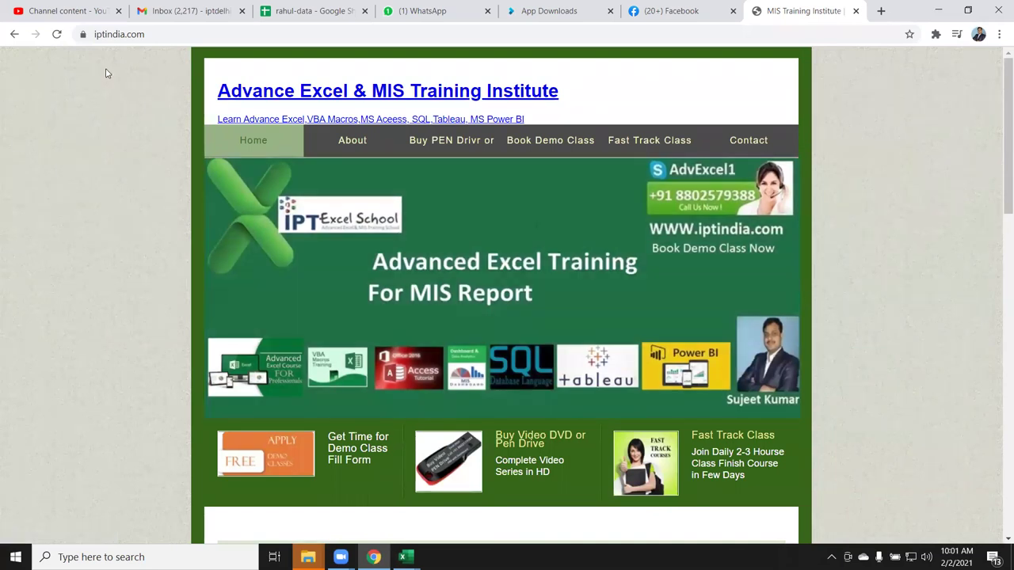
Go to the EXCEL MIS TRAINING Google Play page, then minimize Chrome.
left_click(127, 36)
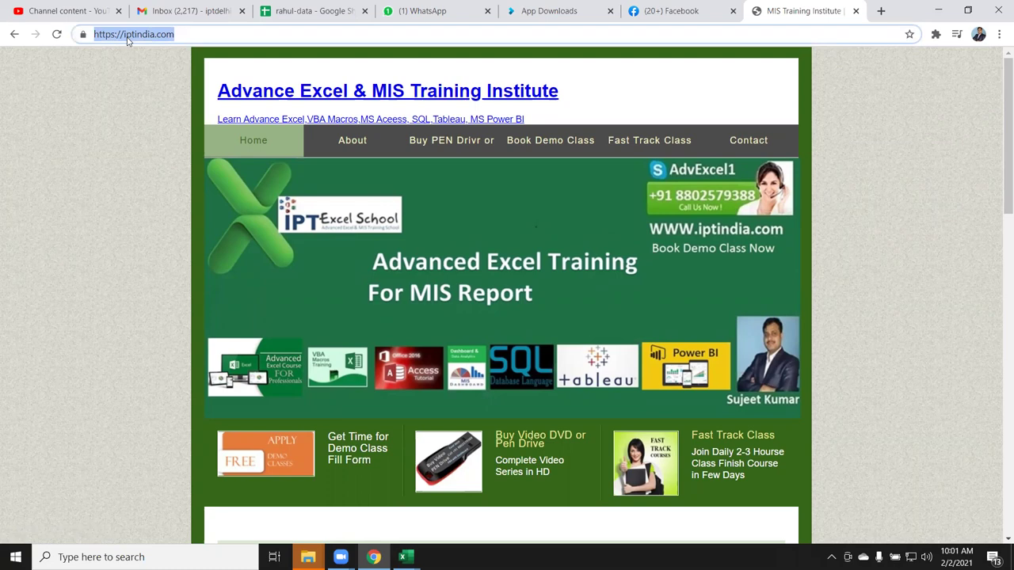
type("ap")
key("Return")
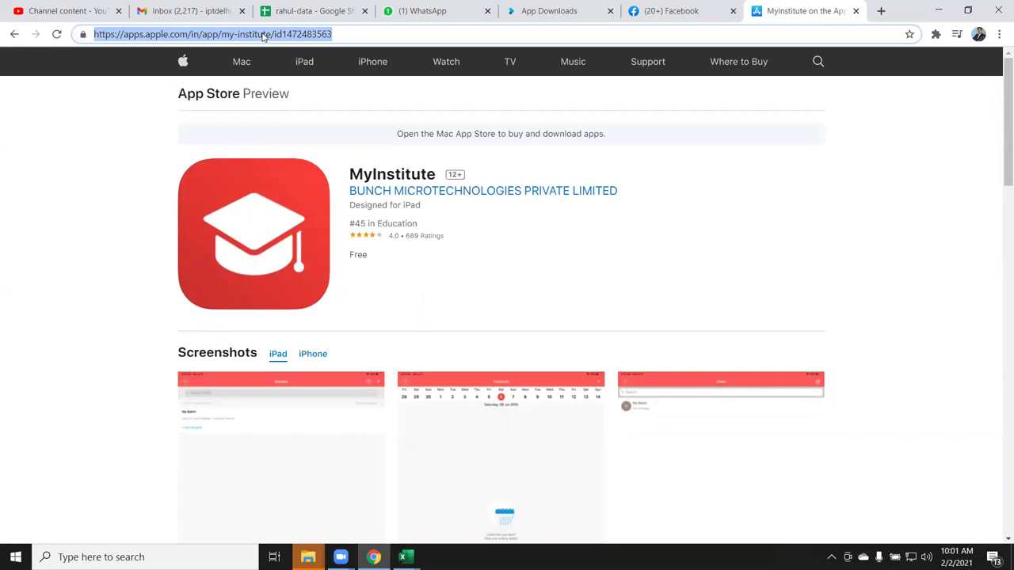
type("ap")
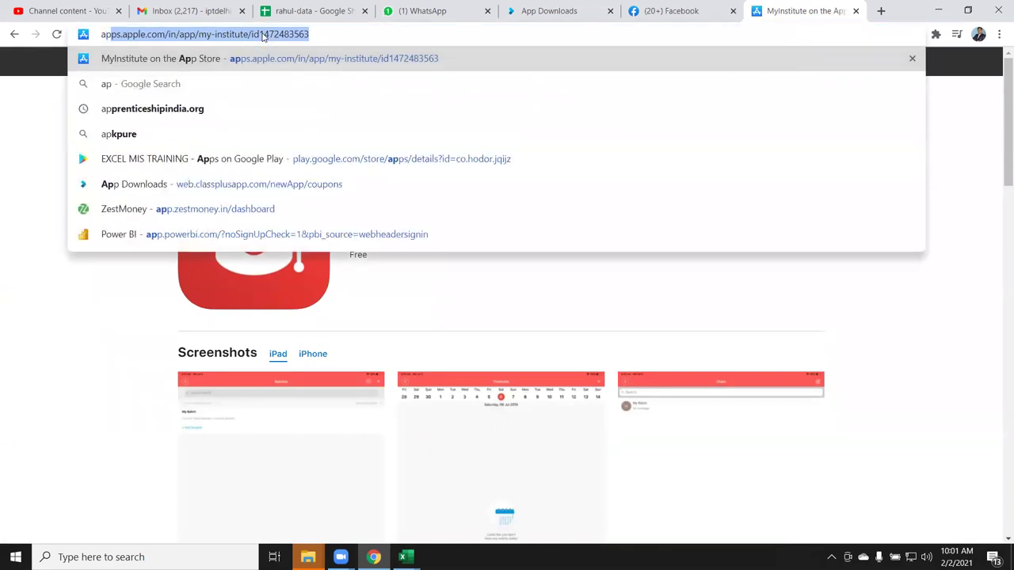
key("Down")
key("Down")
key("Down")
key("Down")
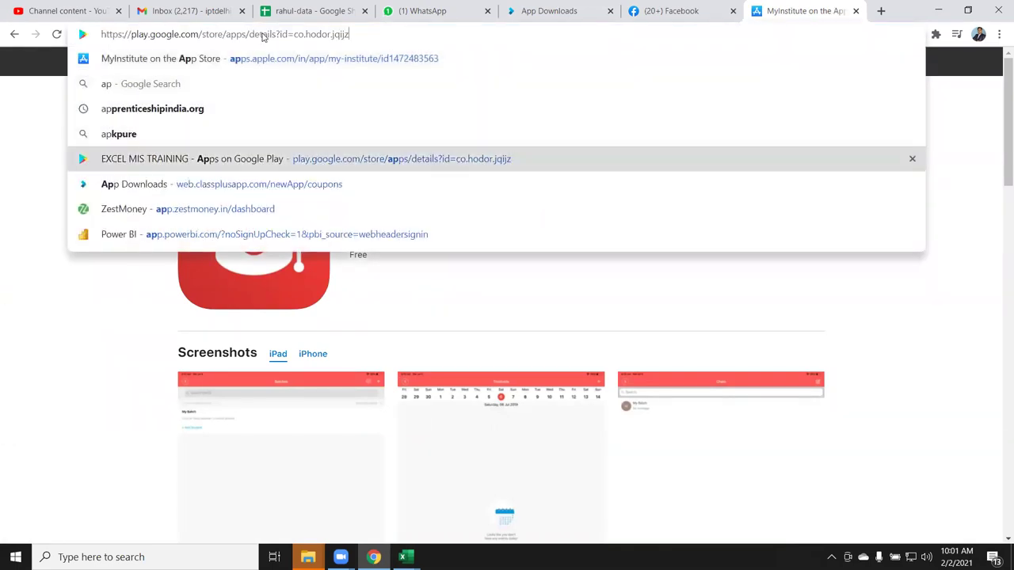
key("Return")
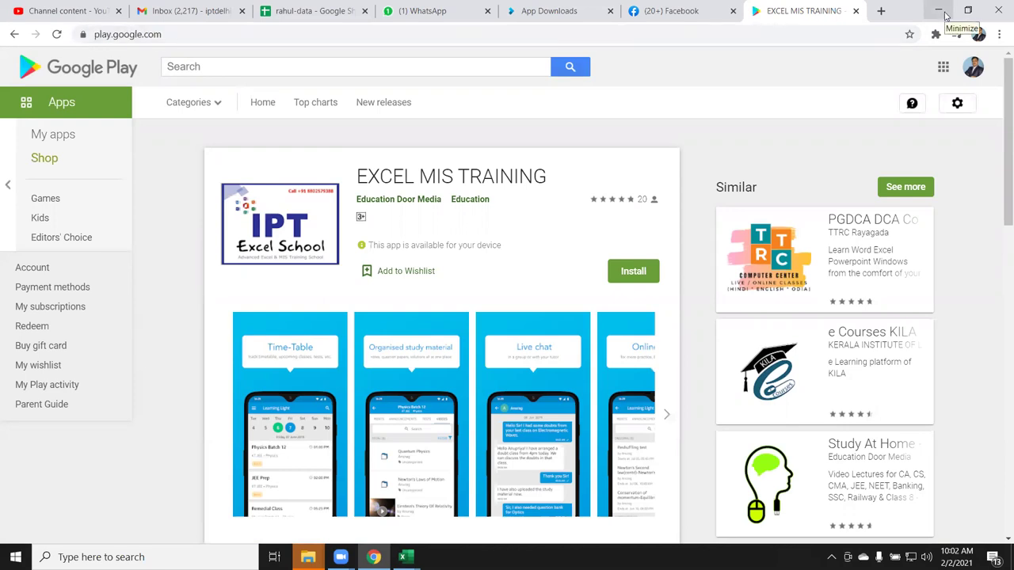
left_click(944, 15)
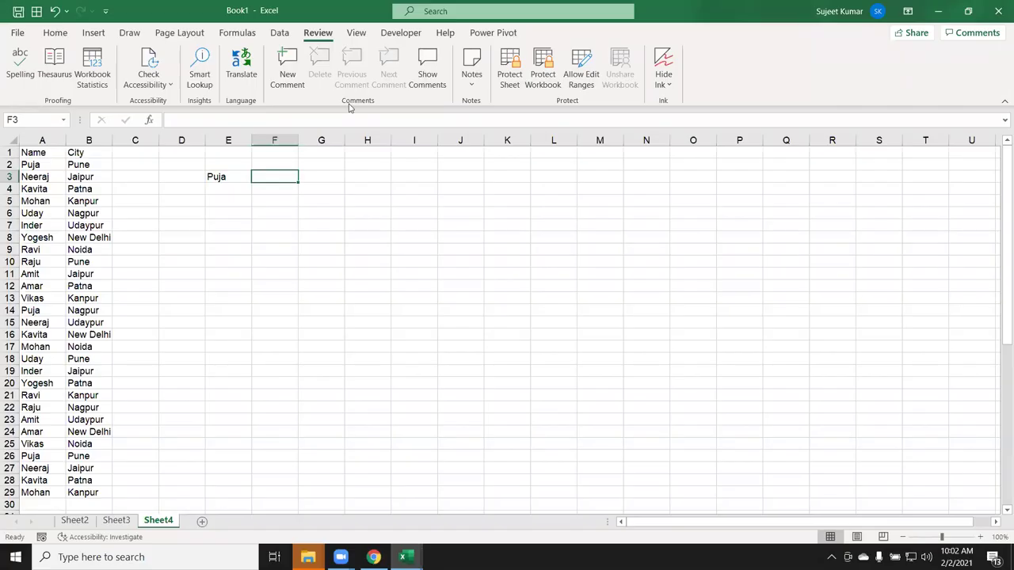
Build F3's formula as TEXTJOIN around IF(A1:A29=E3,B1:B29,"").
type("=")
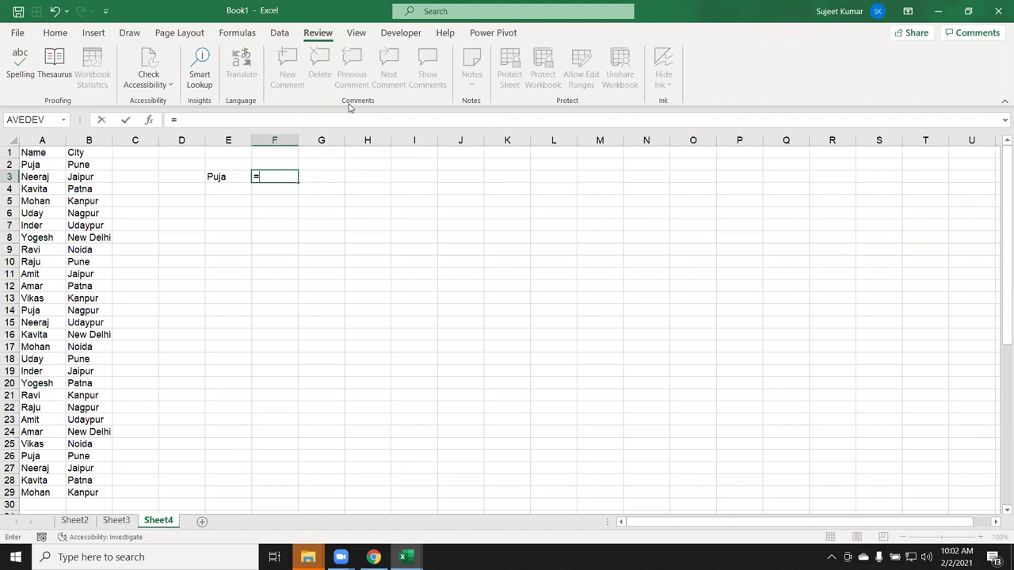
type("te")
key("Down")
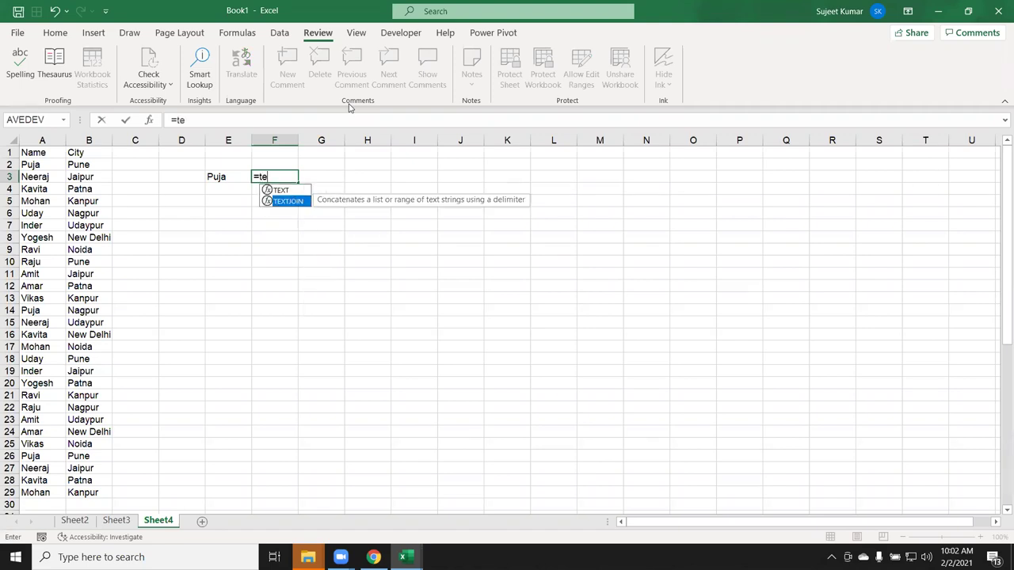
key("Tab")
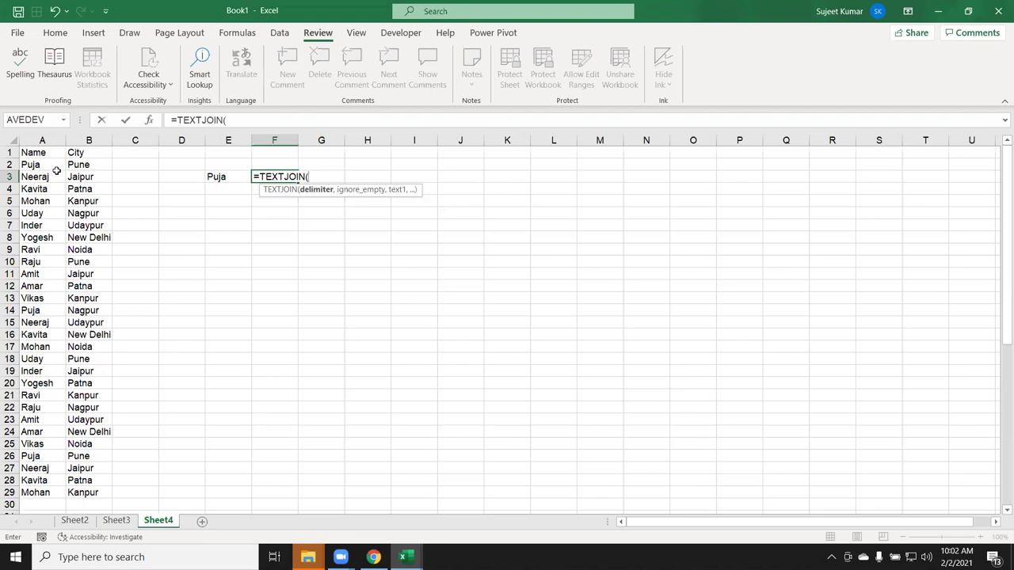
type("IF(")
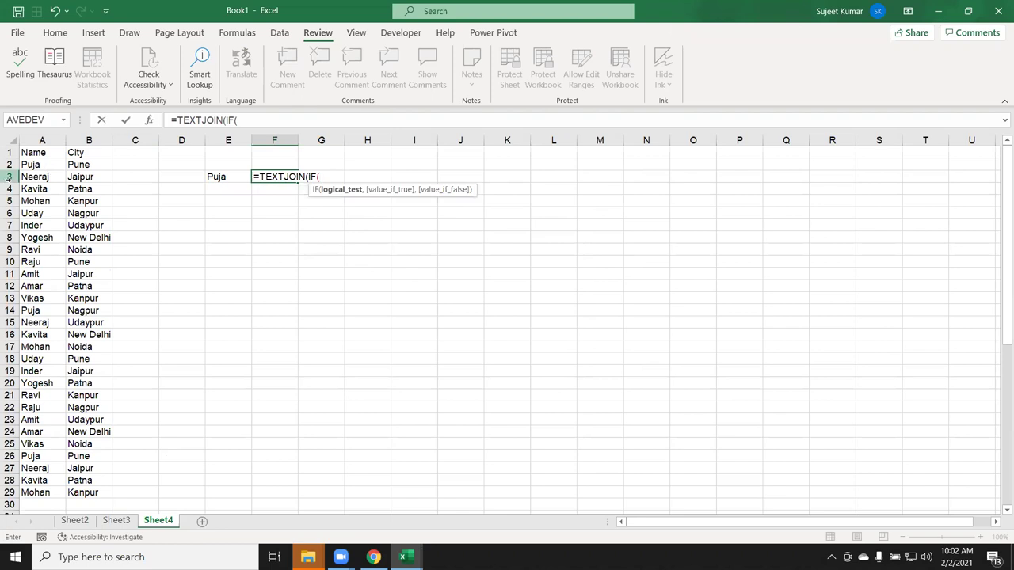
left_click(38, 155)
key("ctrl+shift+Down")
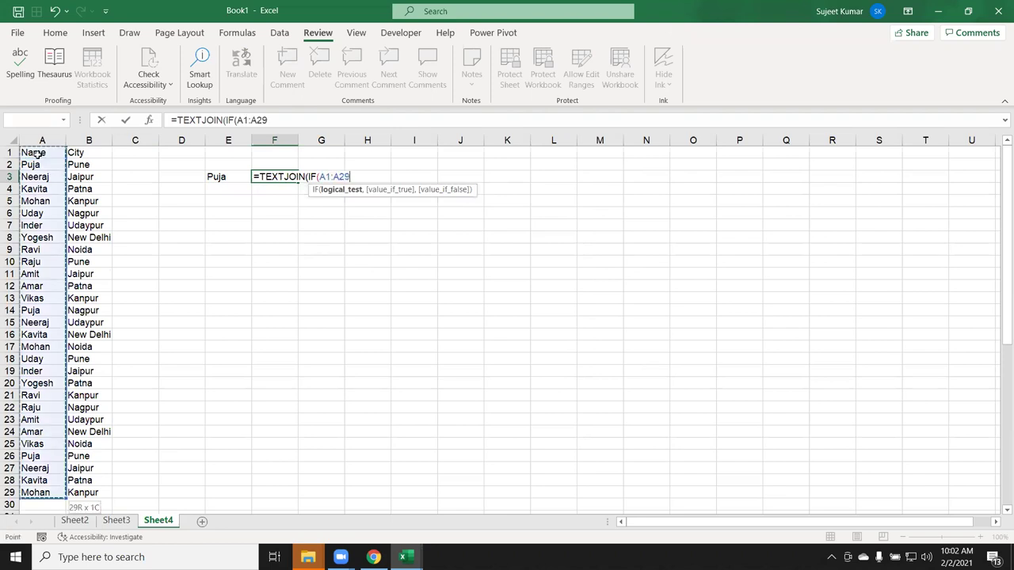
type("=")
key("Left")
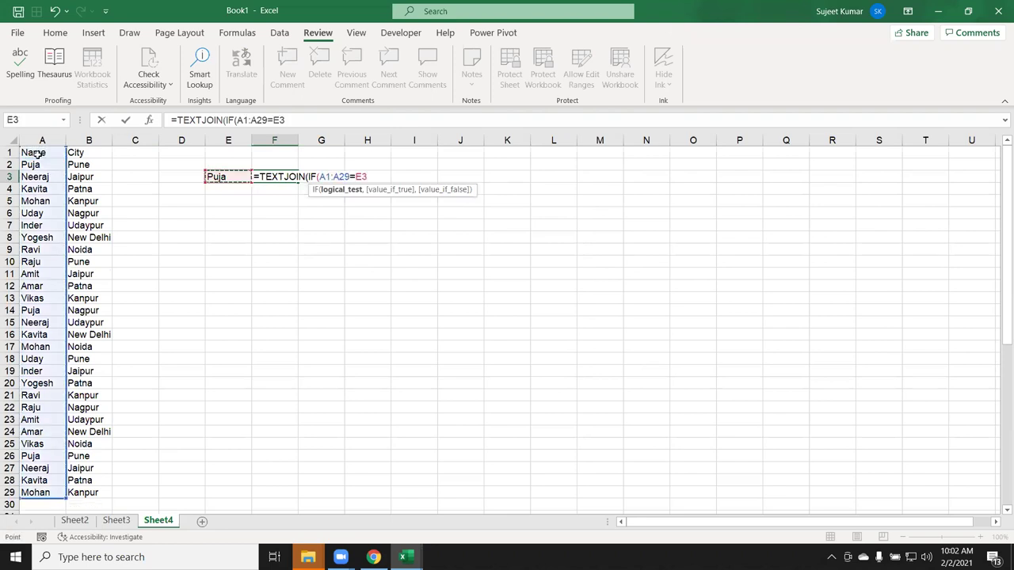
type(",")
key("Left")
key("Left")
key("Left")
key("Up")
key("Up")
key("Left")
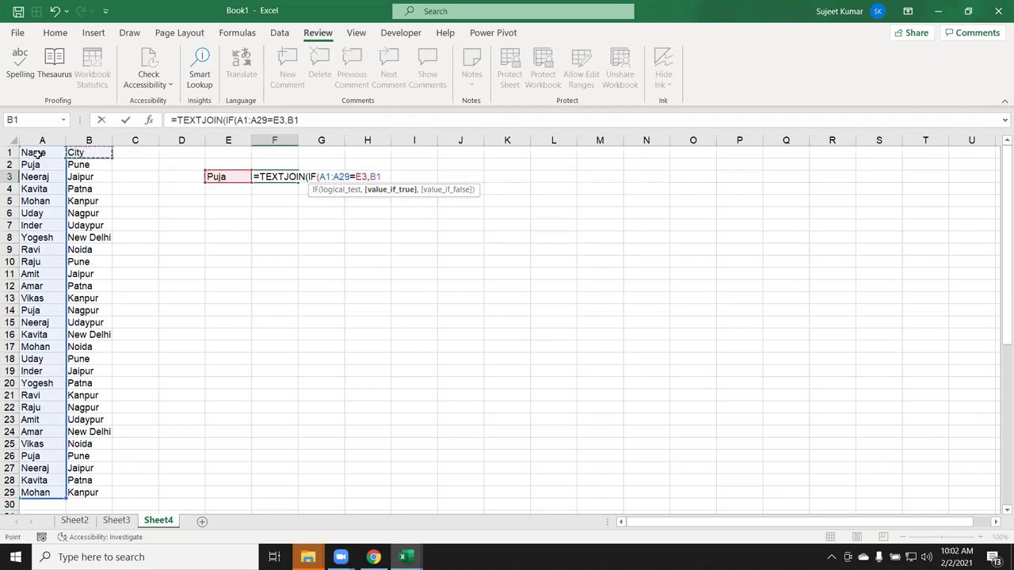
key("ctrl+shift+Down")
type(":B29,")
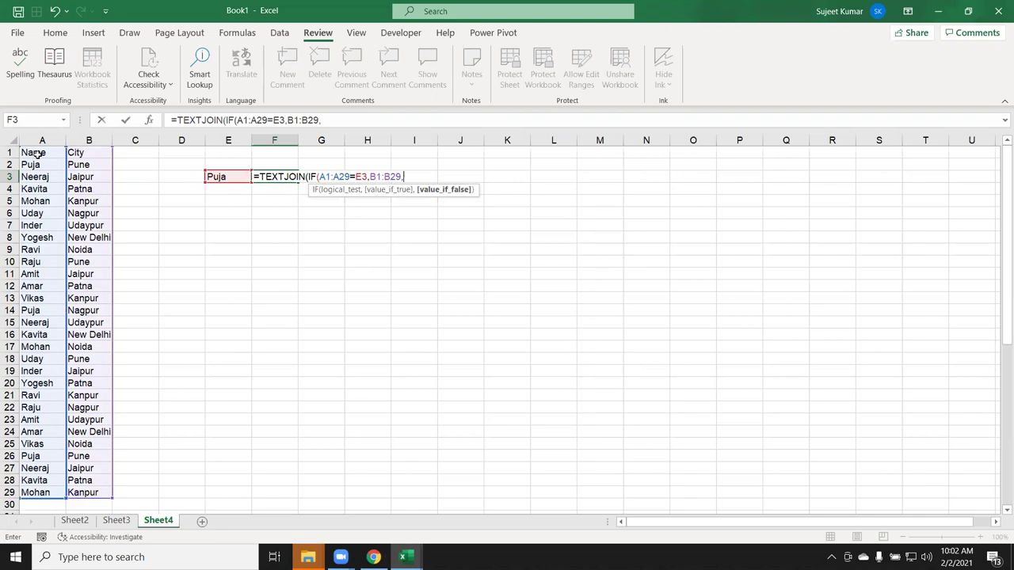
type("\"\"")
type(")")
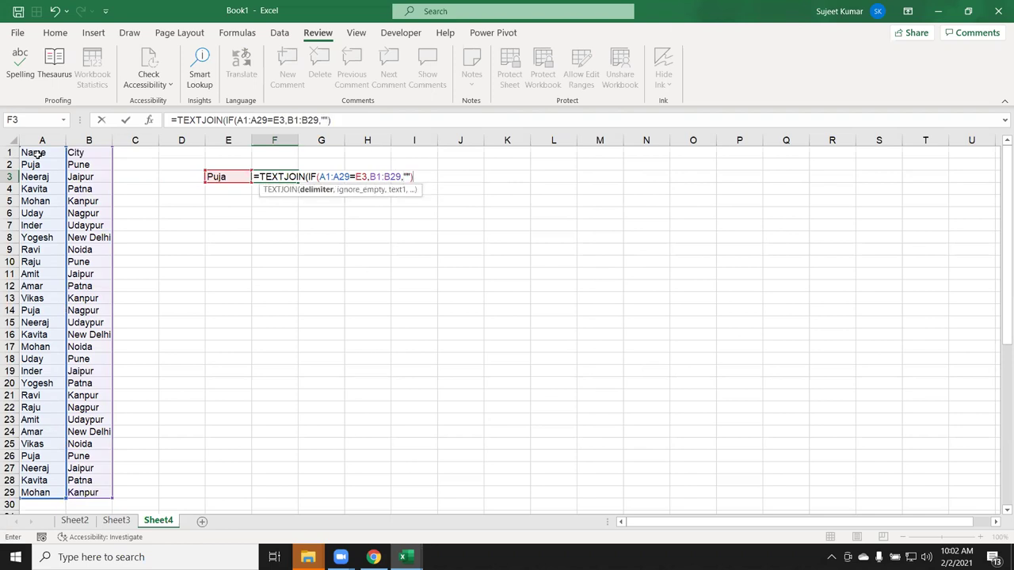
Add the "," delimiter and TRUE arguments to TEXTJOIN and commit, showing Pune,Nagpur,Pune.
left_click(306, 176)
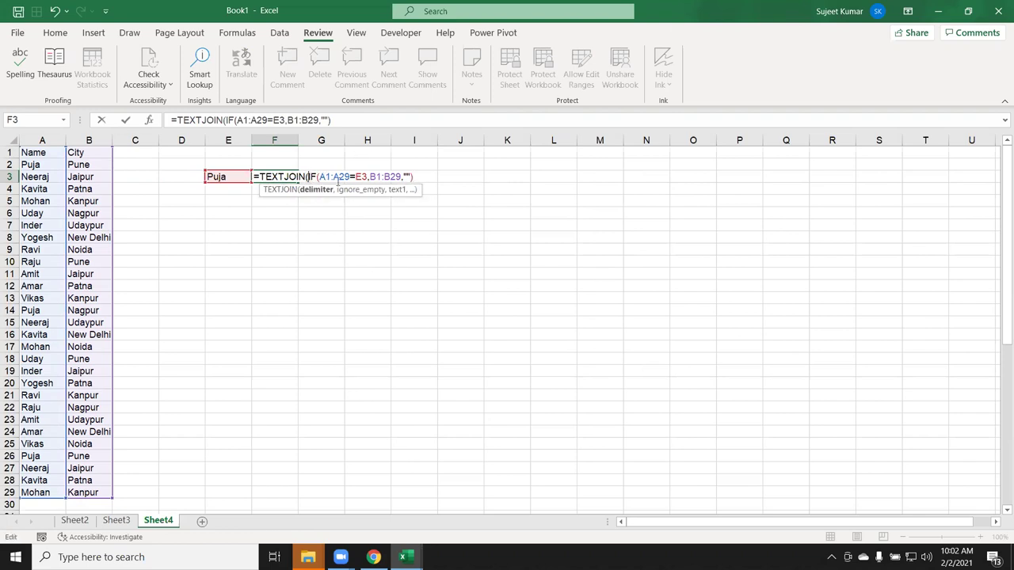
type("\",\",")
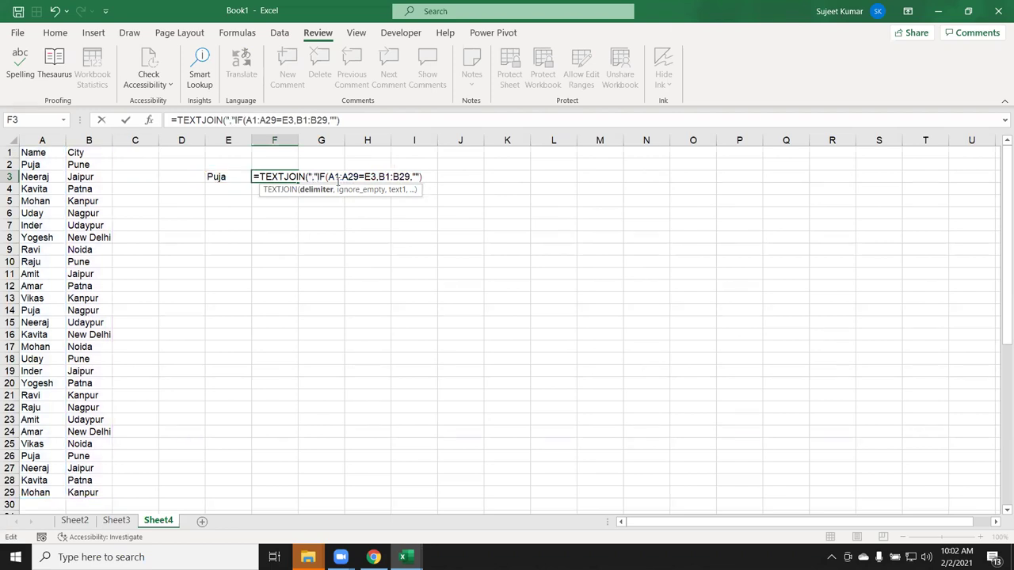
type(",")
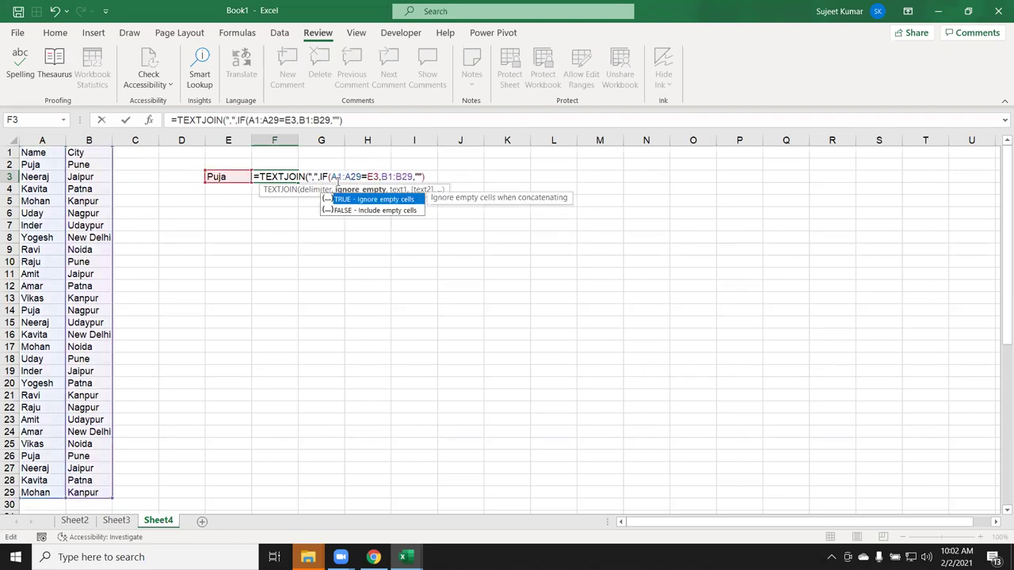
key("Tab")
type(",")
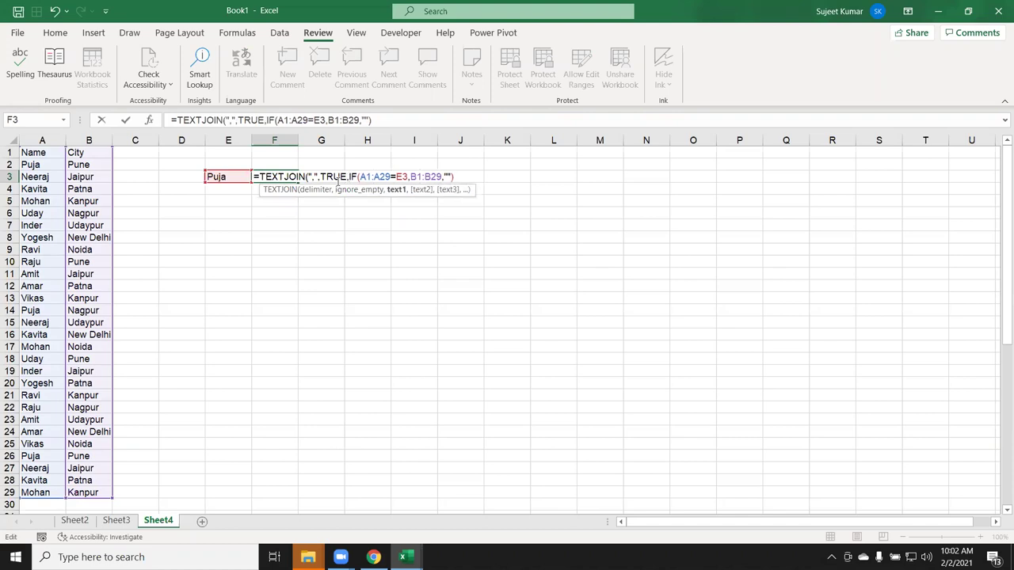
key("Return")
key("Return")
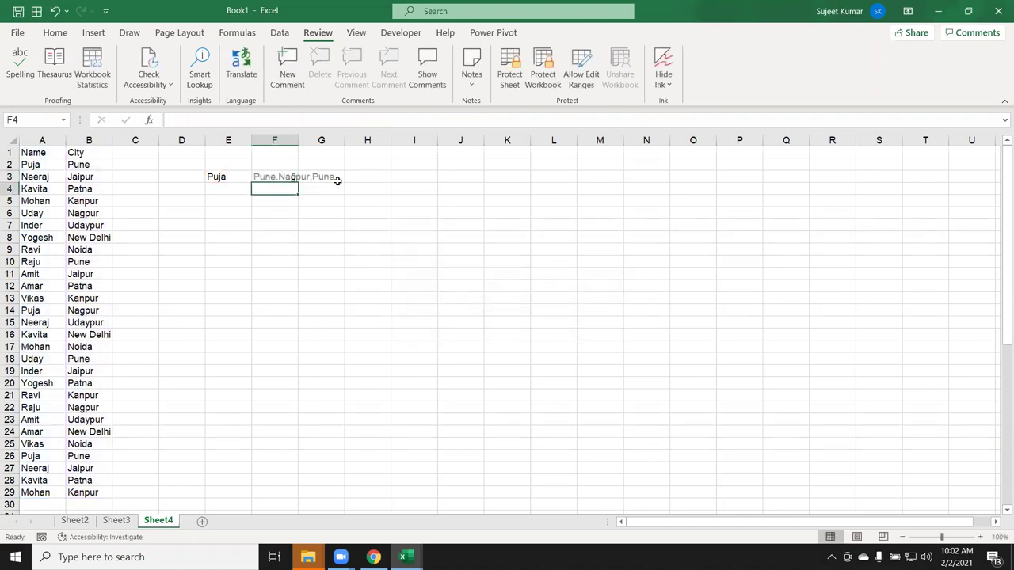
Type Uday into E3 and check F3 now lists Nagpur,Pune.
key("Up")
left_click(296, 229)
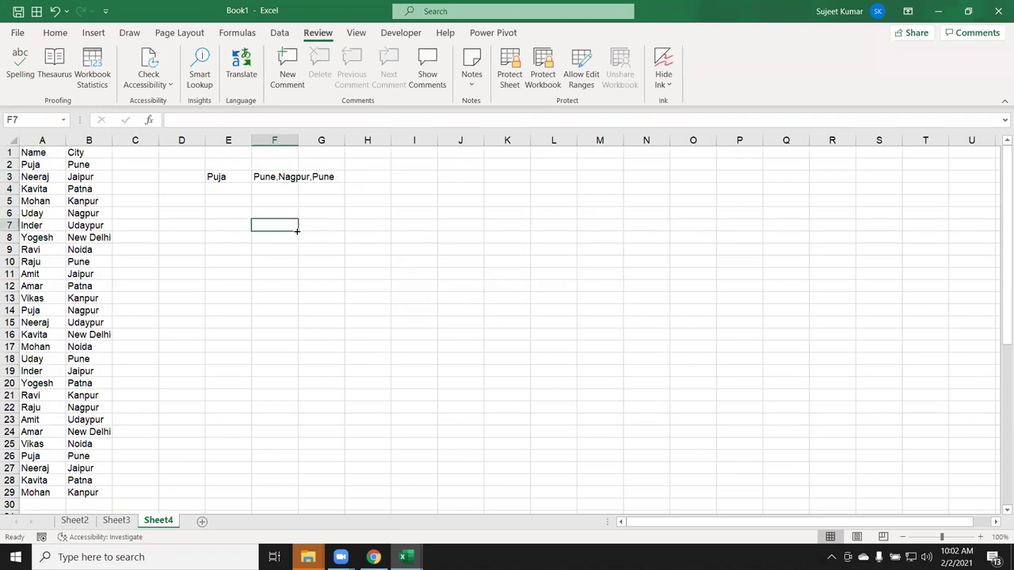
left_click(225, 176)
type("Uday")
key("Return")
key("Up")
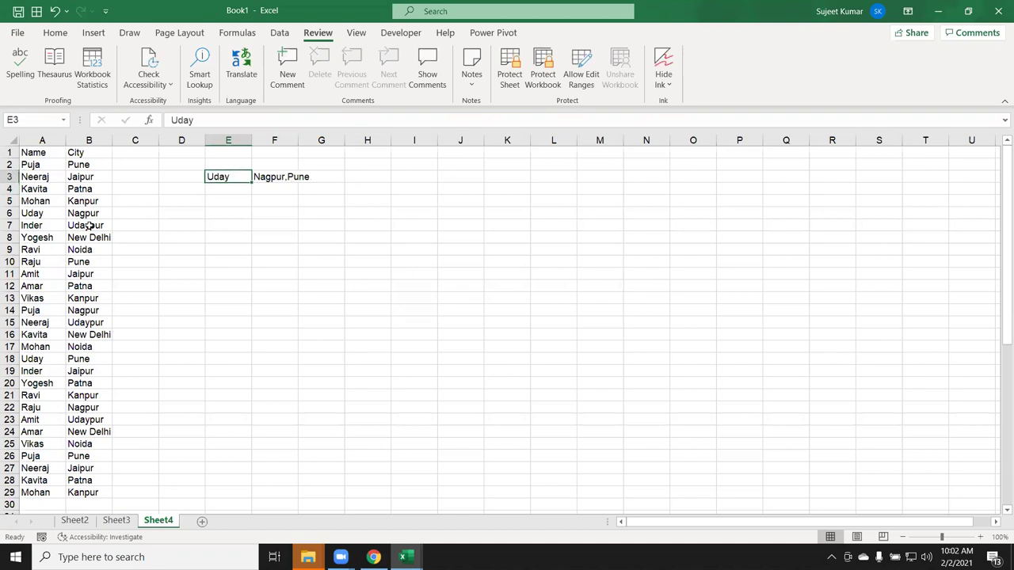
key("Down")
key("Up")
key("Down")
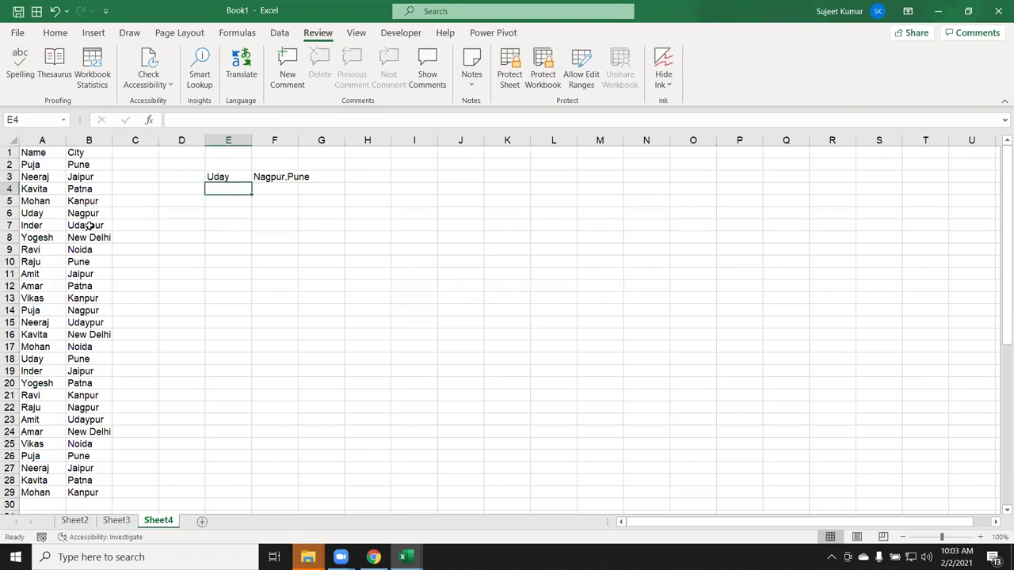
Start E4's formula as =TEXTJOIN(",",TRUE,IF( using autocomplete.
type("=t")
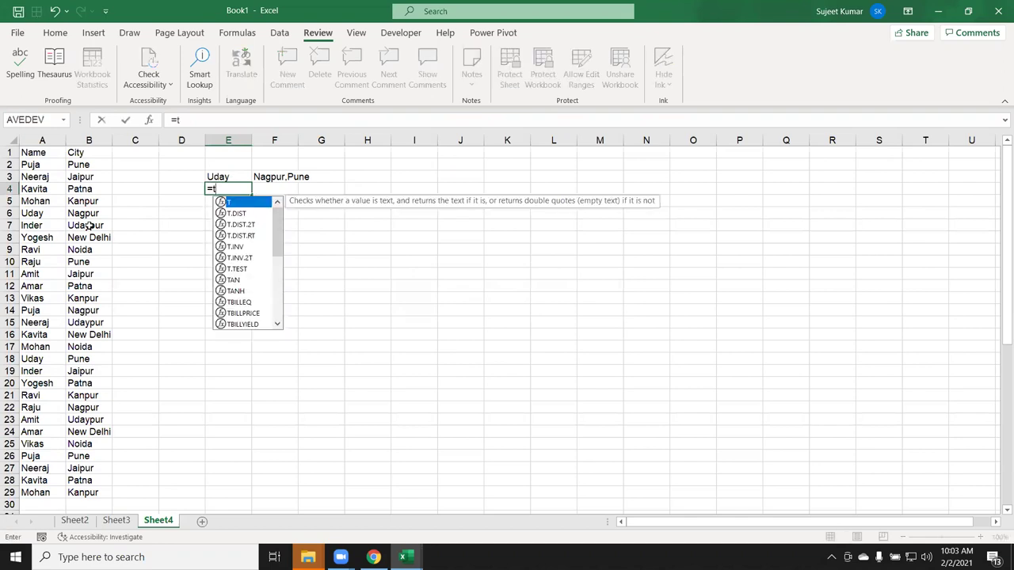
type("ext")
key("Down")
key("Tab")
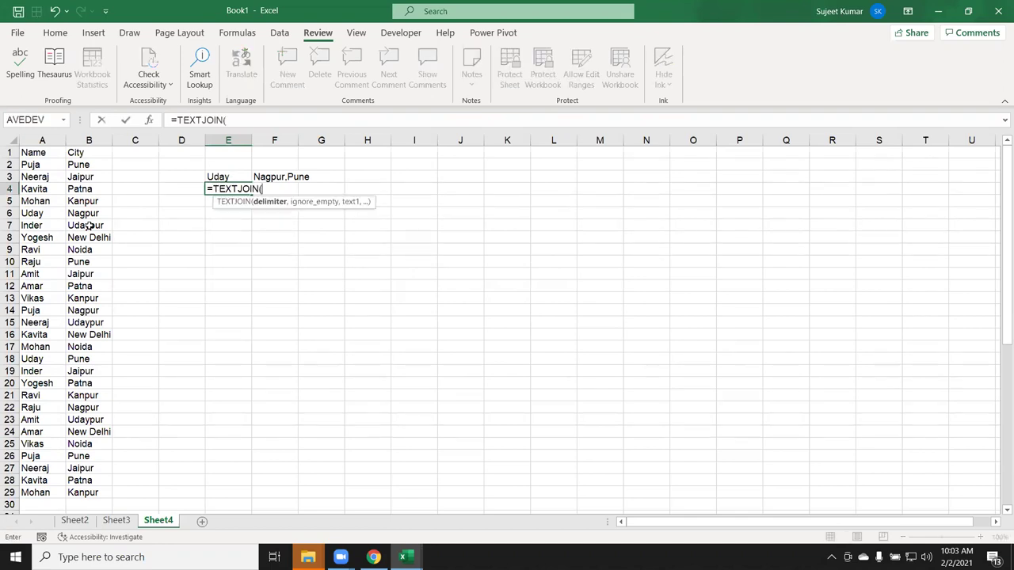
type("\",\"")
type(",")
key("Tab")
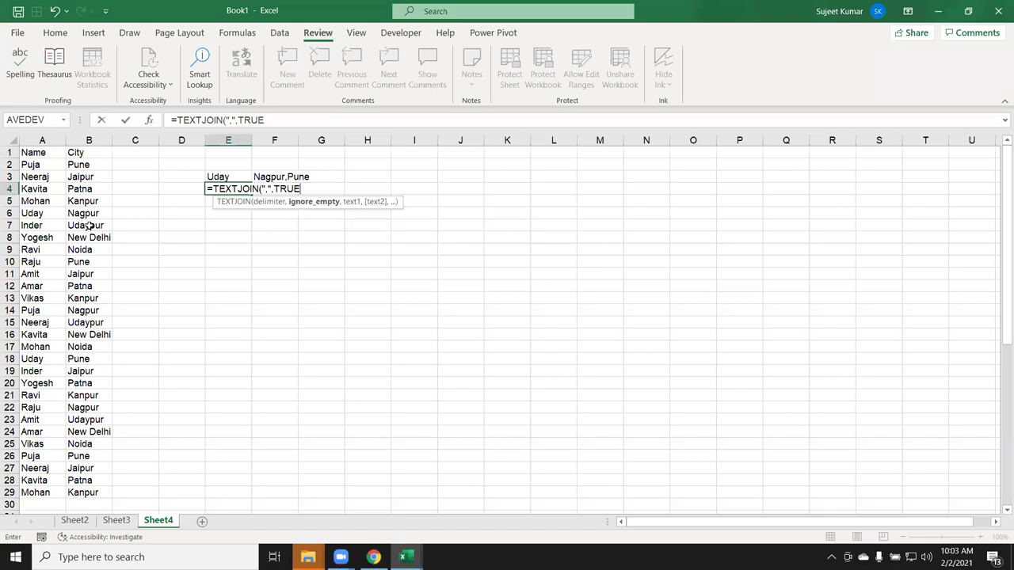
type(",")
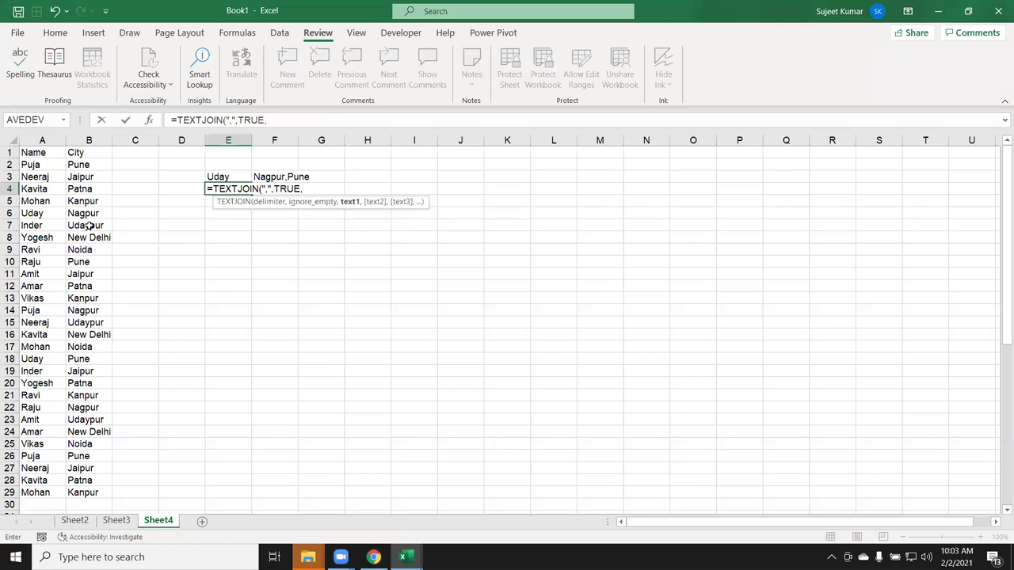
type("if")
key("Tab")
Finish the IF with A1:A29=E3, B1:B29 and "", entering it with Excel's correction accepted.
key("Left")
key("Left")
key("Left")
key("Left")
key("Up")
key("Up")
key("Up")
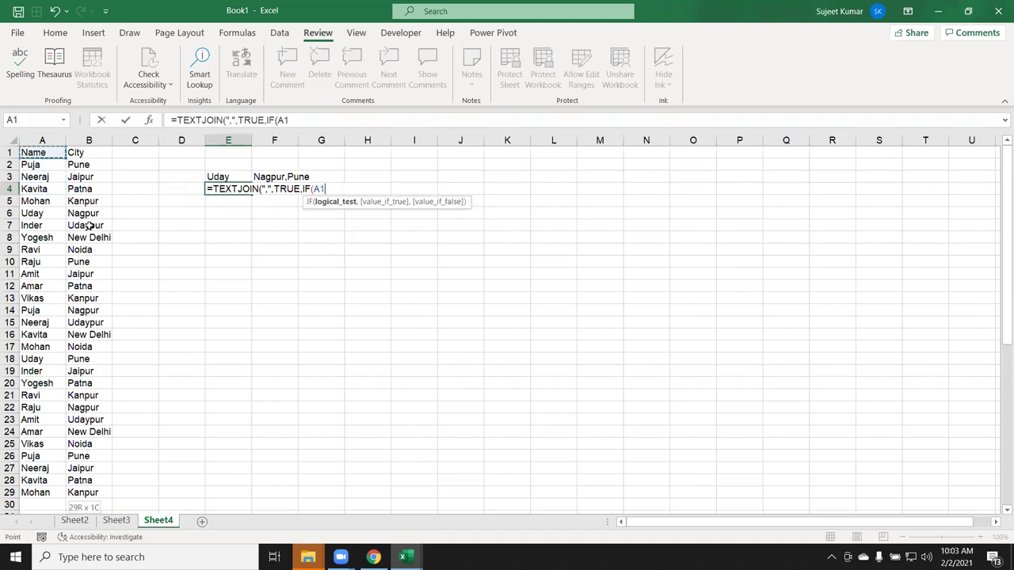
key("ctrl+shift+Down")
type("=")
key("Left")
key("Left")
key("Right")
key("Right")
key("Up")
type(",")
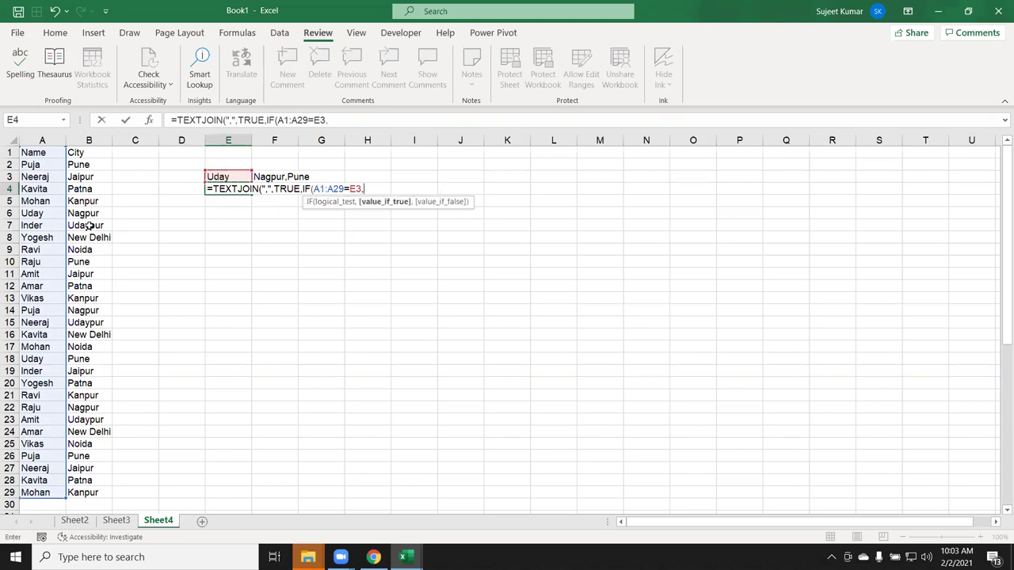
key("Left")
key("Left")
key("Left")
key("Up")
key("Up")
key("Up")
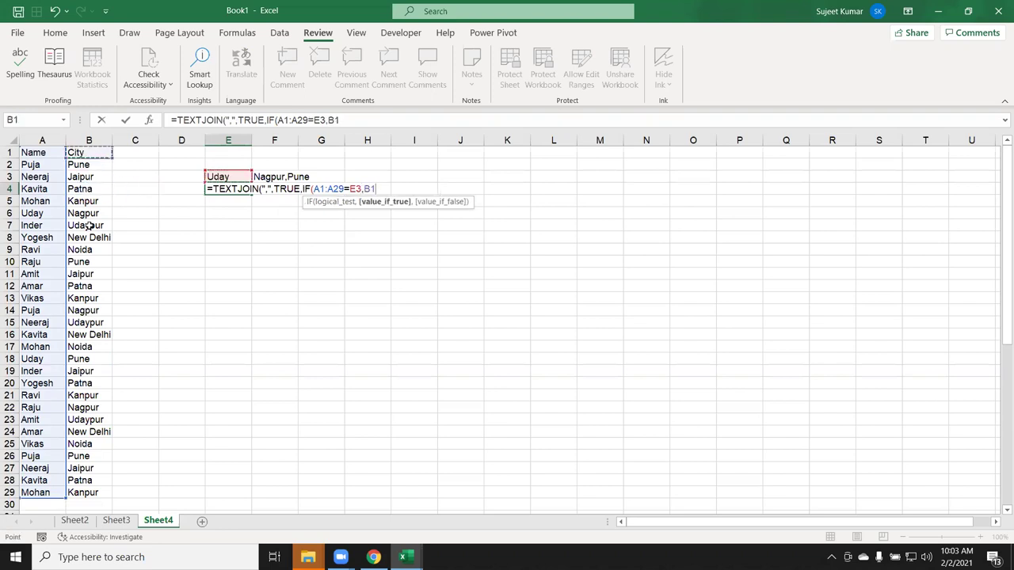
key("ctrl+shift+Down")
type(",\"\"")
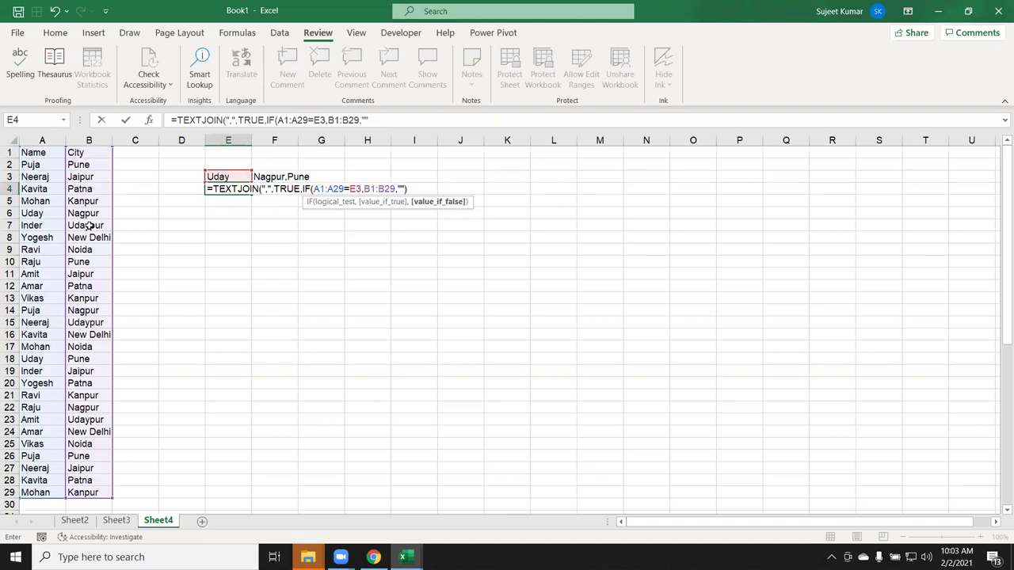
type(")")
key("Return")
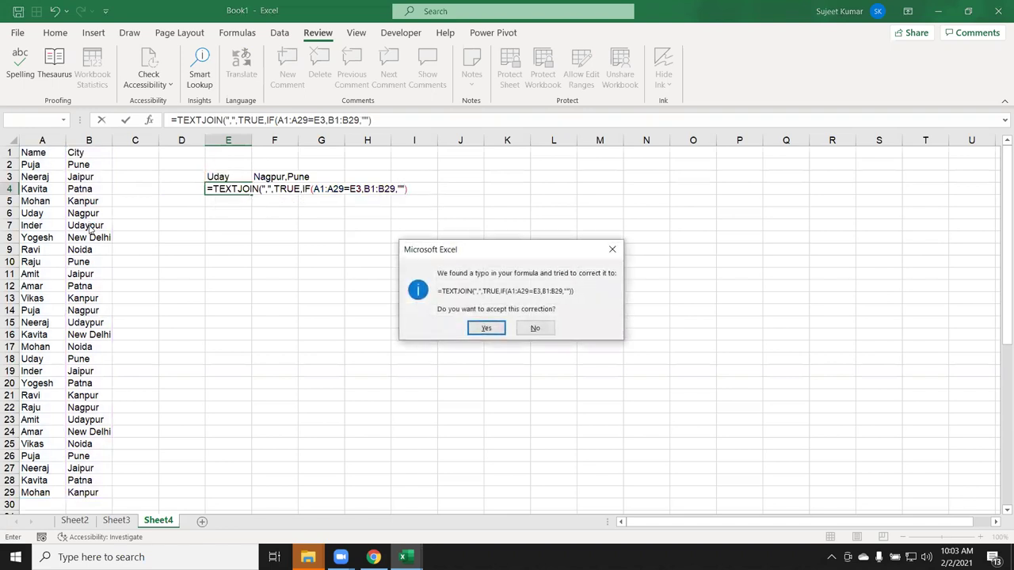
key("Return")
key("Up")
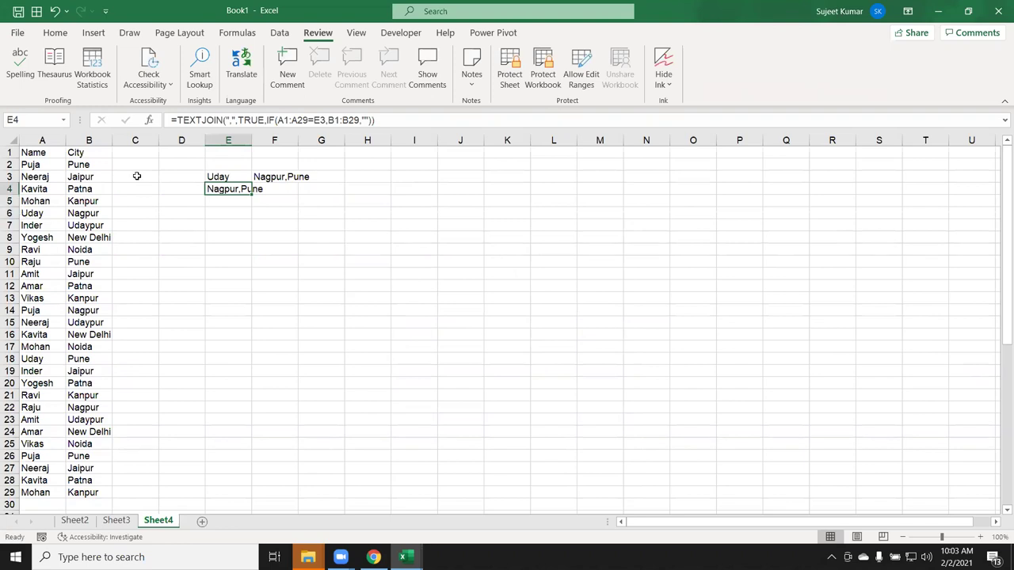
Step through E4 in Evaluate Formula to the result Nagpur,Pune, then switch to Chrome.
left_click(237, 33)
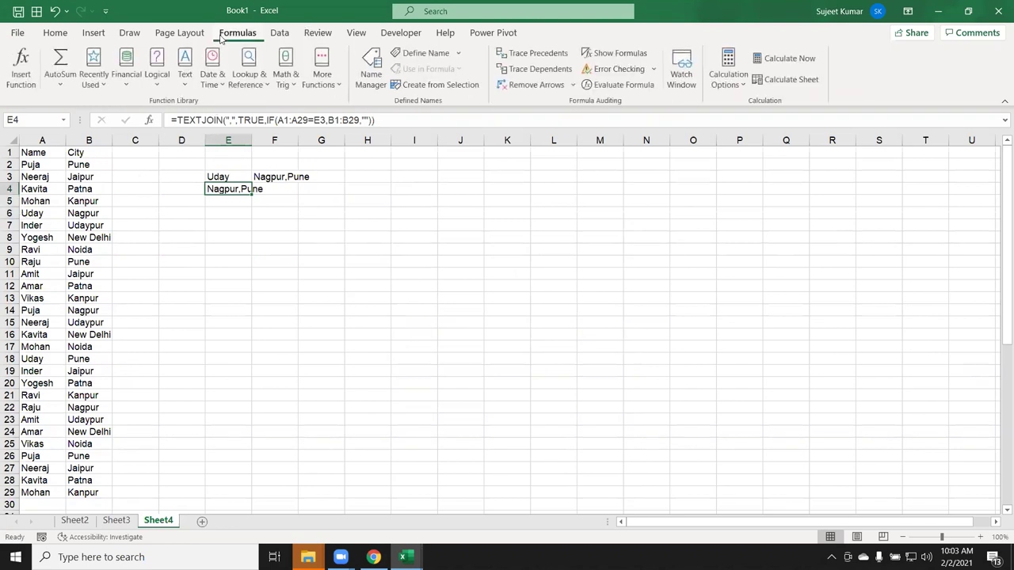
left_click(623, 86)
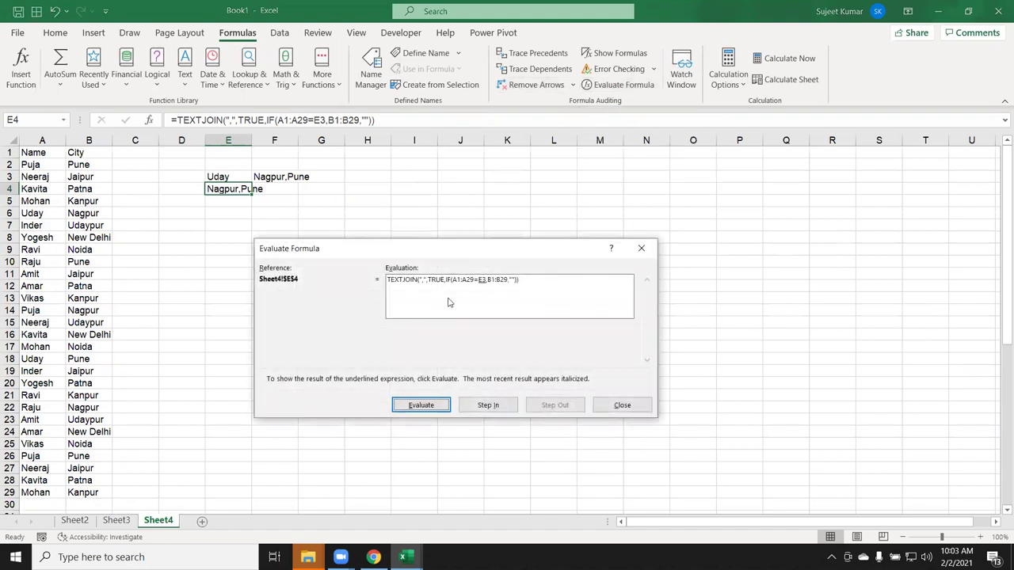
left_click(429, 406)
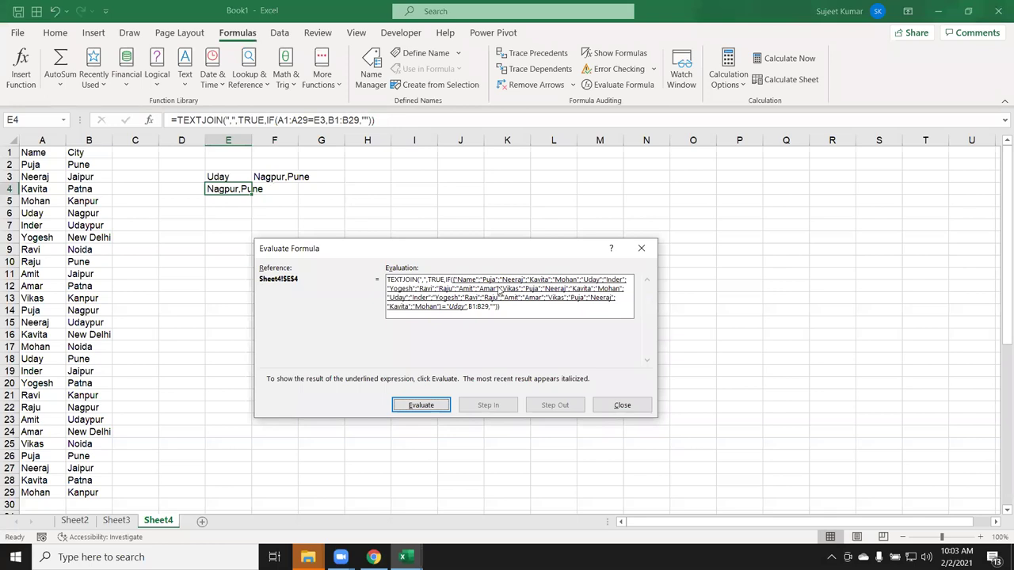
left_click(435, 407)
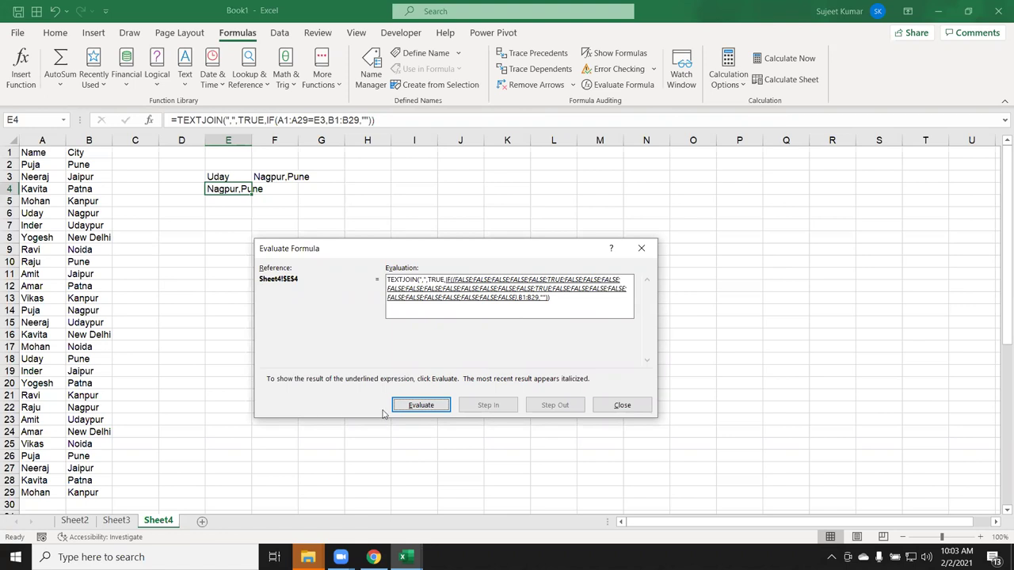
left_click(409, 412)
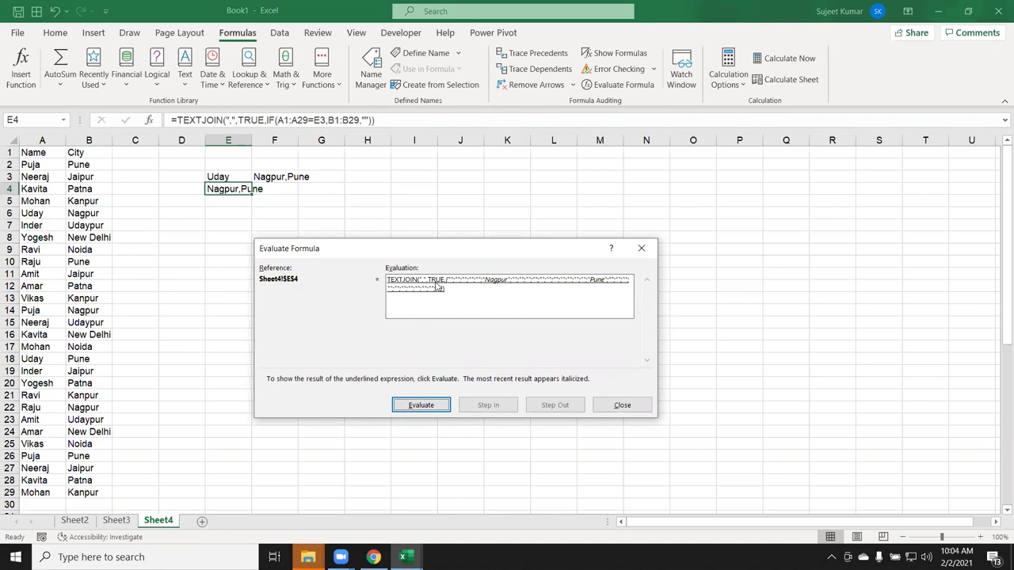
left_click(425, 404)
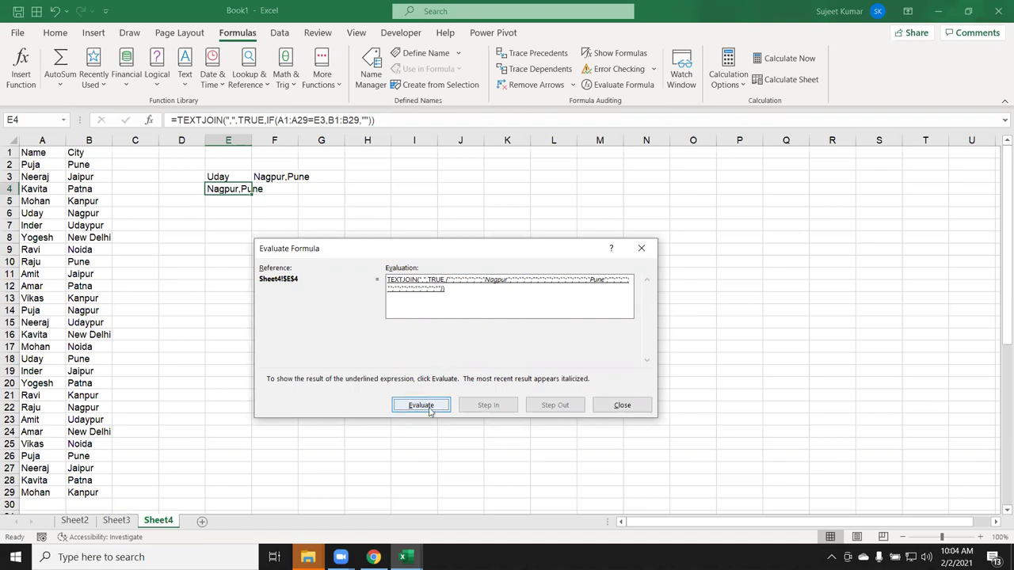
left_click(427, 407)
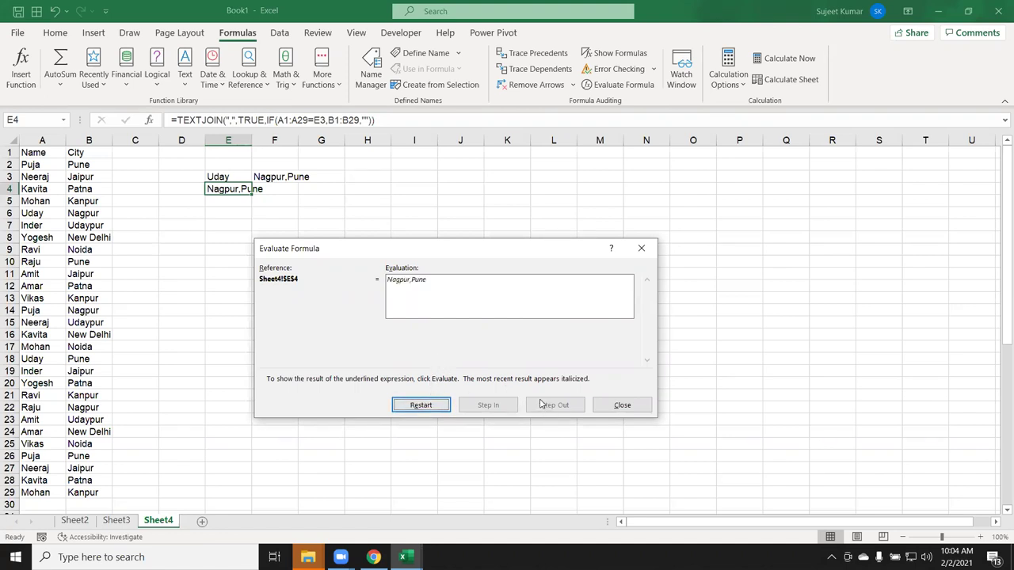
left_click(623, 406)
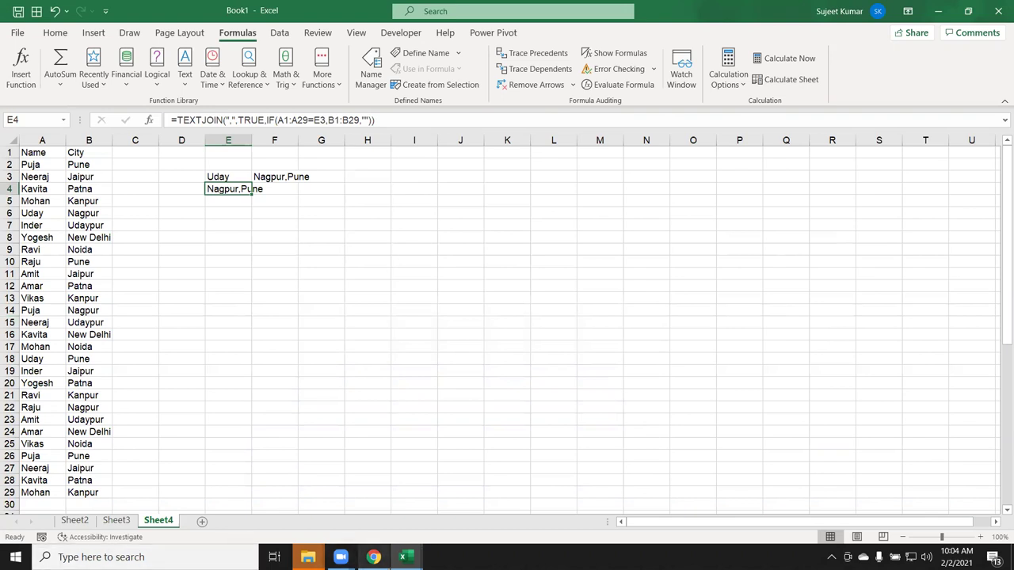
left_click(373, 557)
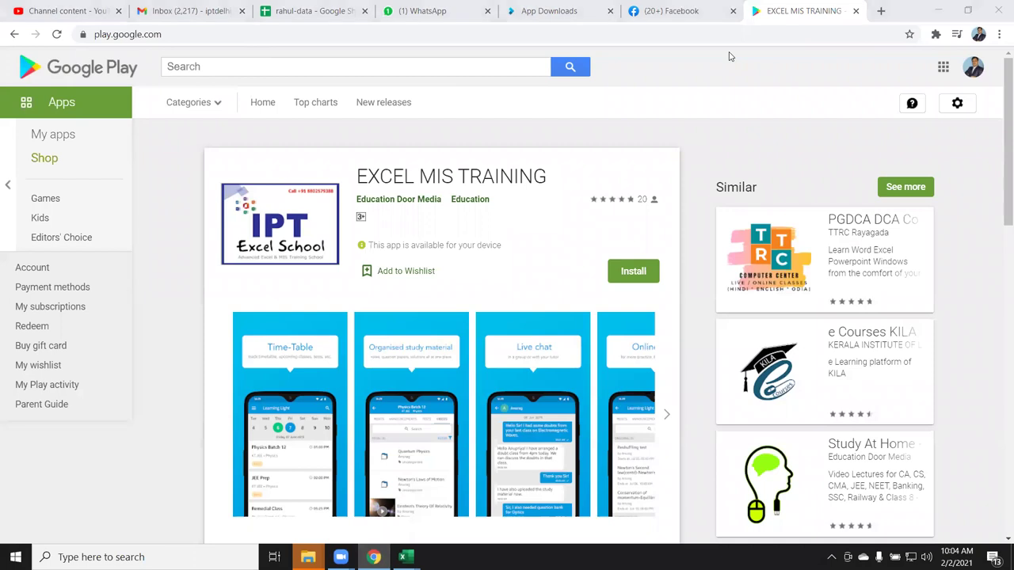
Open the Excel MIS conversation from the Chats section of the Classplus web app.
left_click(531, 11)
left_click(255, 69)
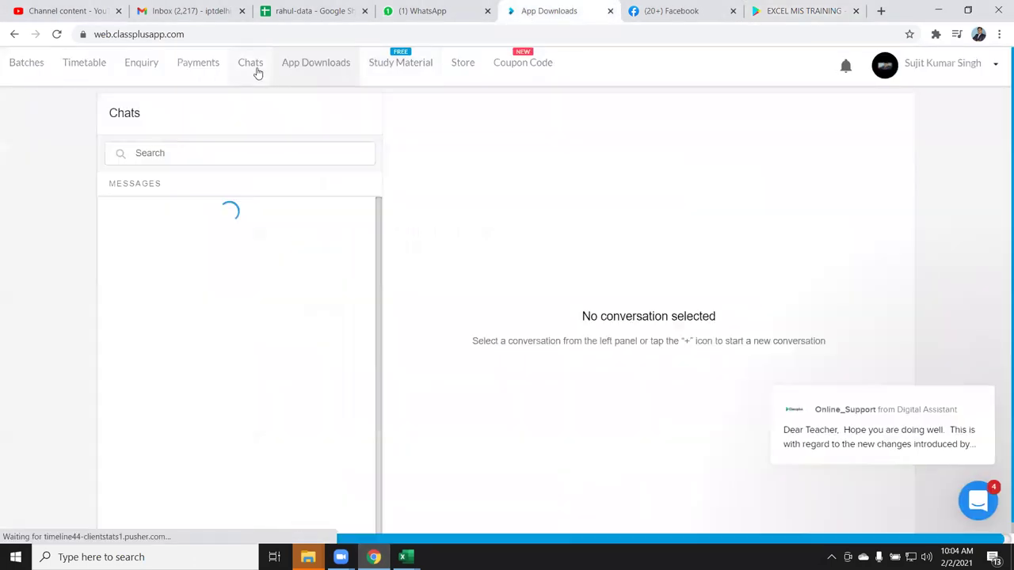
left_click(190, 412)
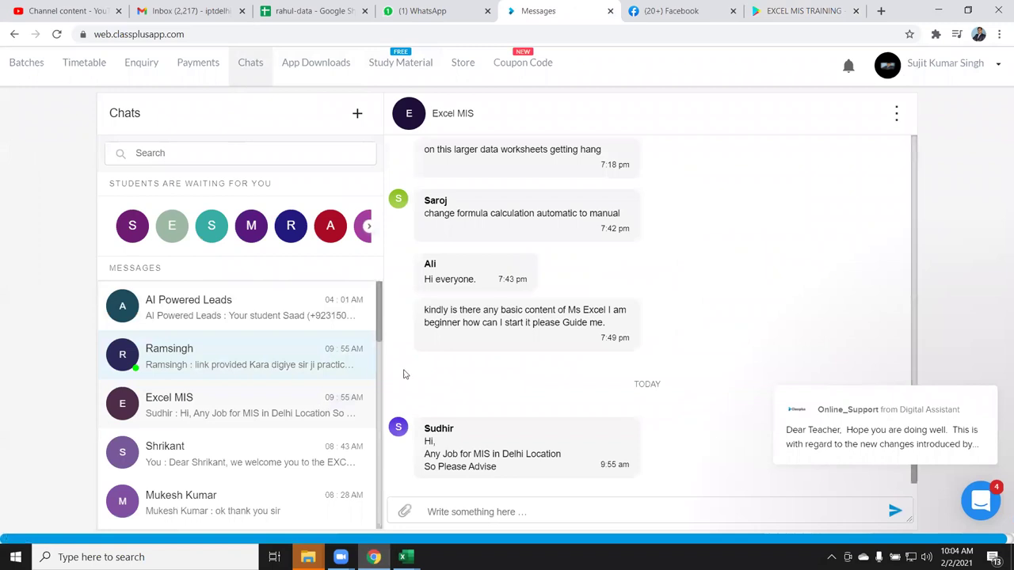
Scroll up the Excel MIS chat and select the Hi All job posting text.
scroll(519, 312, "up", 5)
scroll(522, 315, "up", 2)
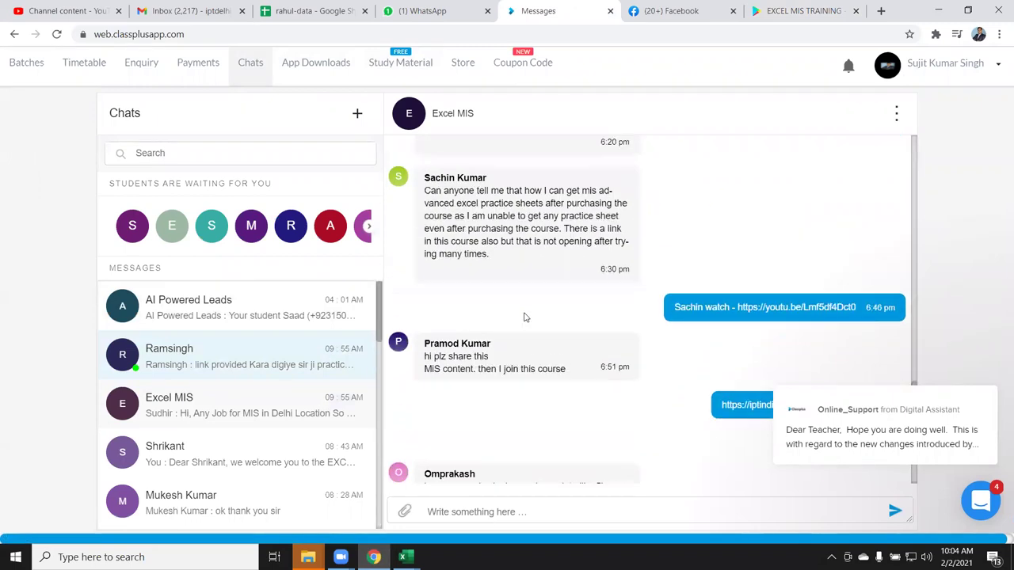
scroll(524, 317, "up", 2)
scroll(539, 318, "up", 3)
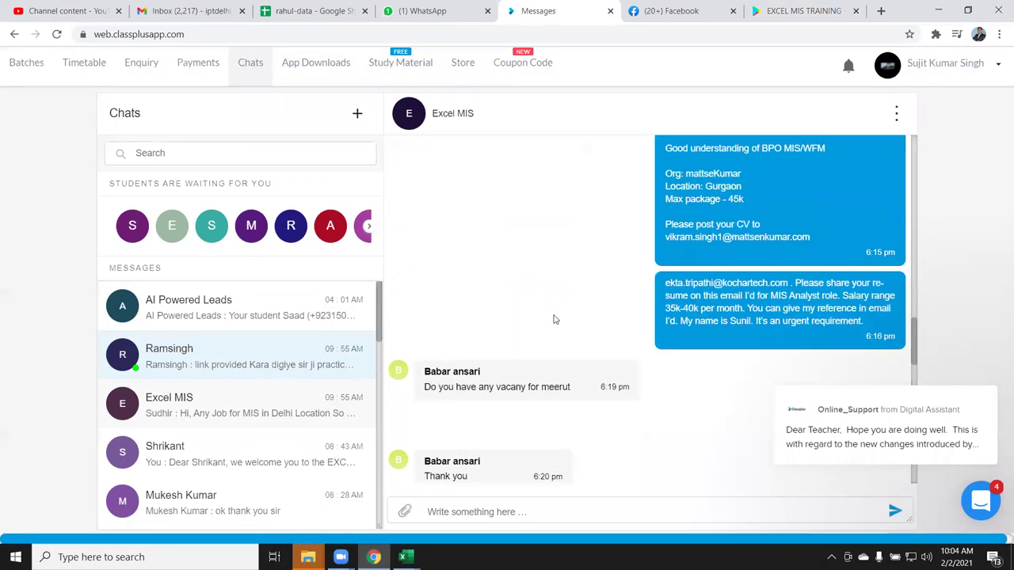
scroll(552, 319, "up", 2)
left_click_drag(670, 178, 743, 469)
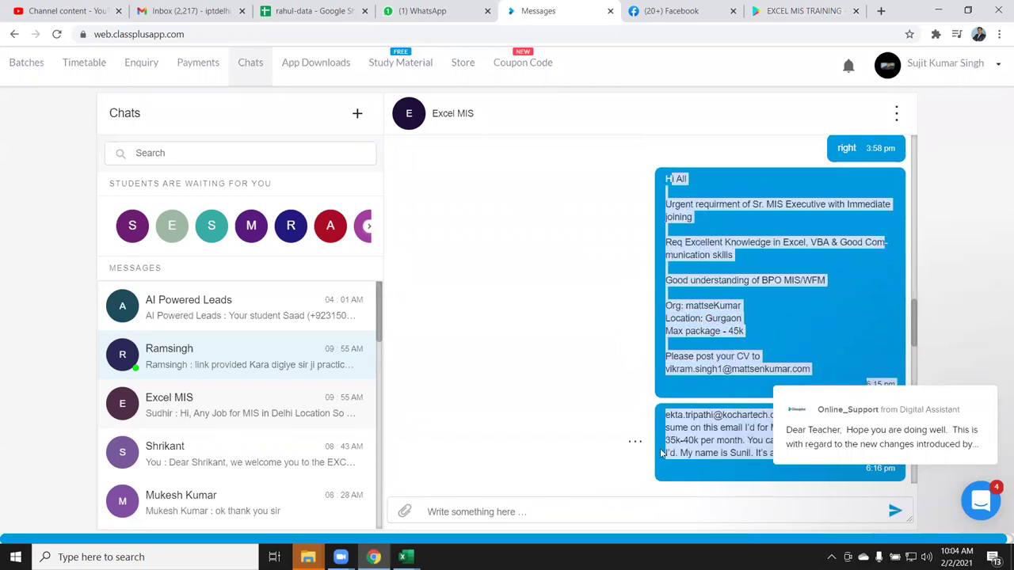
scroll(539, 316, "up", 1)
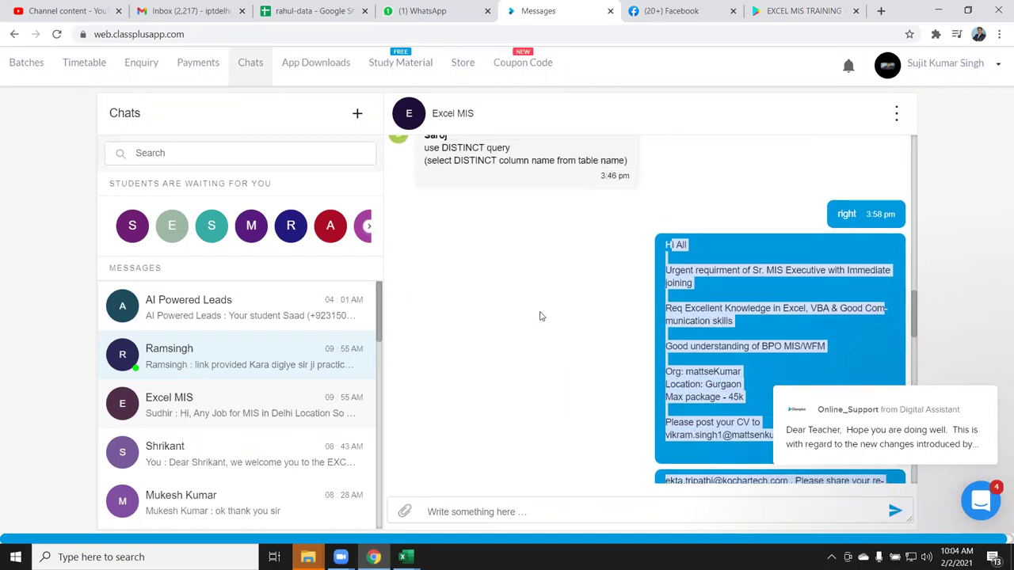
scroll(539, 316, "down", 3)
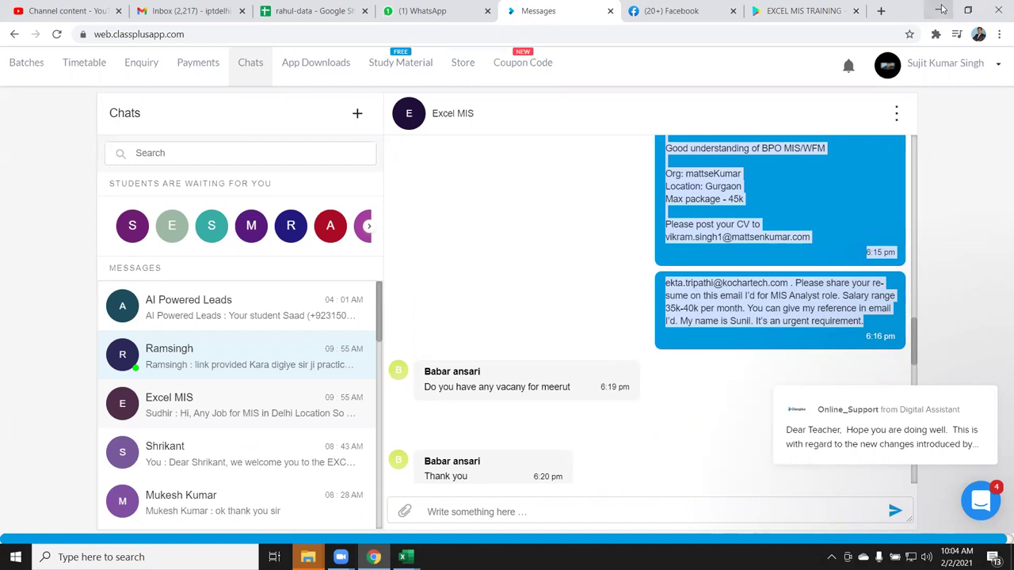
Minimize both the Chrome browser and the Excel workbook to reveal the Windows desktop.
left_click(941, 10)
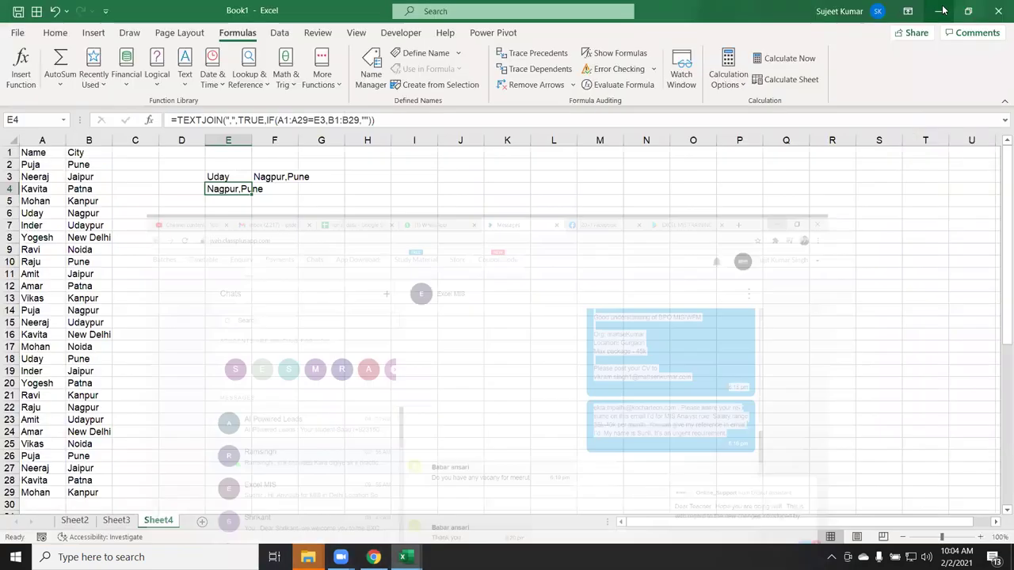
left_click(941, 10)
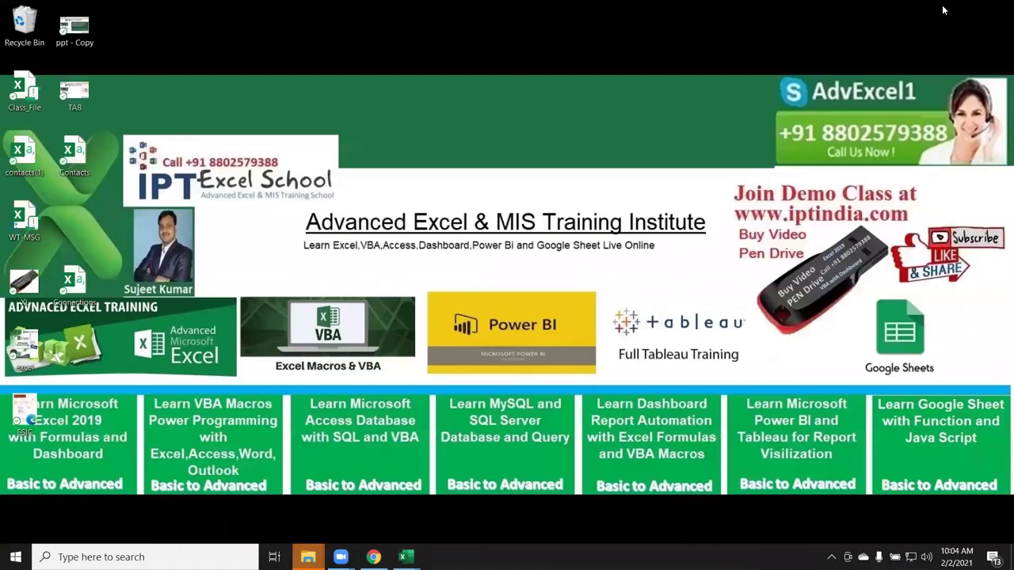
left_click_drag(773, 119, 950, 183)
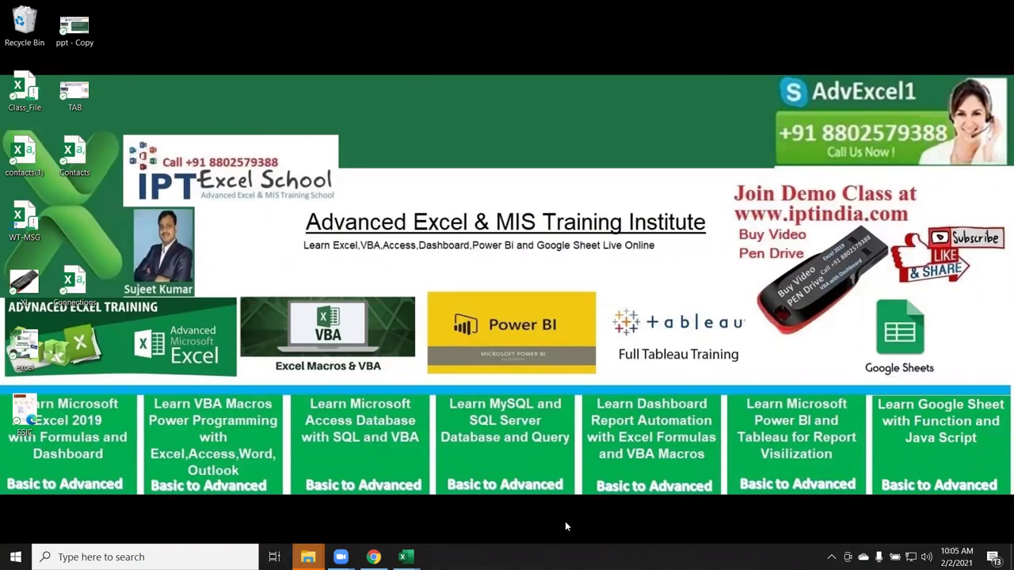